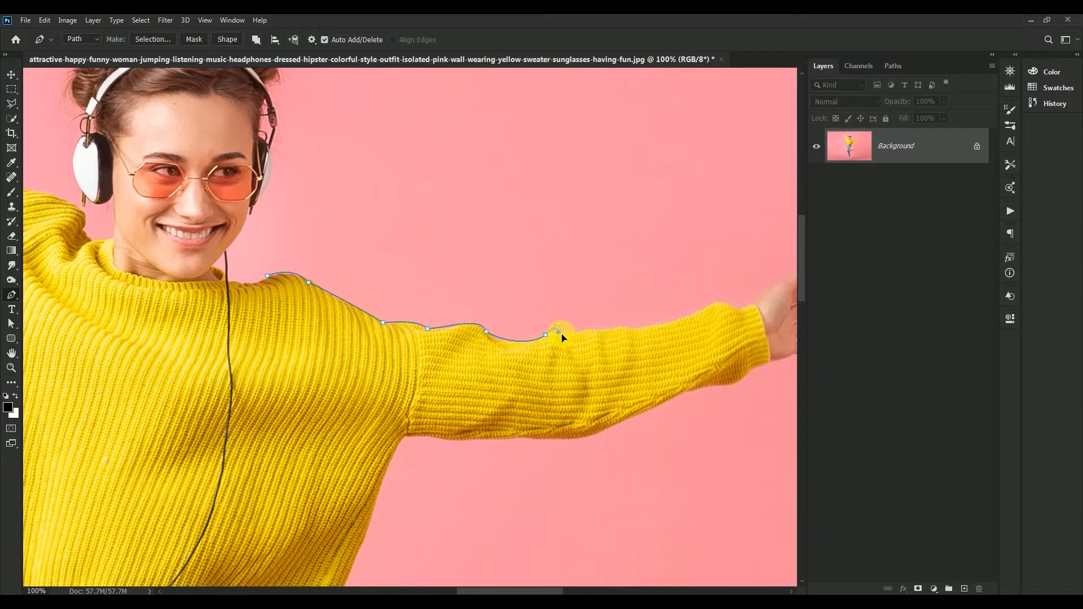
Extend the Pen tool path along the upper edge of the outstretched yellow sleeve as far as the cuff
left_click(569, 334)
left_click(590, 331)
left_click(598, 327)
left_click(606, 331)
left_click(612, 326)
left_click(620, 328)
left_click(649, 330)
left_click(656, 325)
left_click(669, 324)
left_click_drag(711, 310, 609, 331)
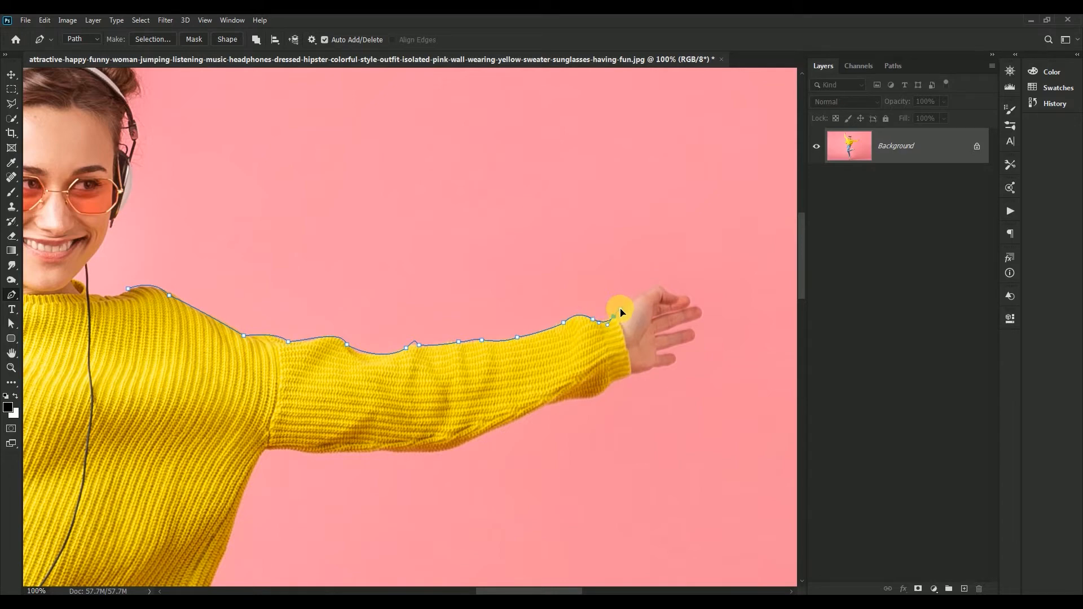
Continue the path around the outstretched hand, following the thumb and each finger back to the underside of the wrist
left_click(620, 310)
left_click_drag(645, 296, 666, 292)
left_click(681, 295)
key("ctrl+plus")
left_click_drag(720, 358, 370, 378)
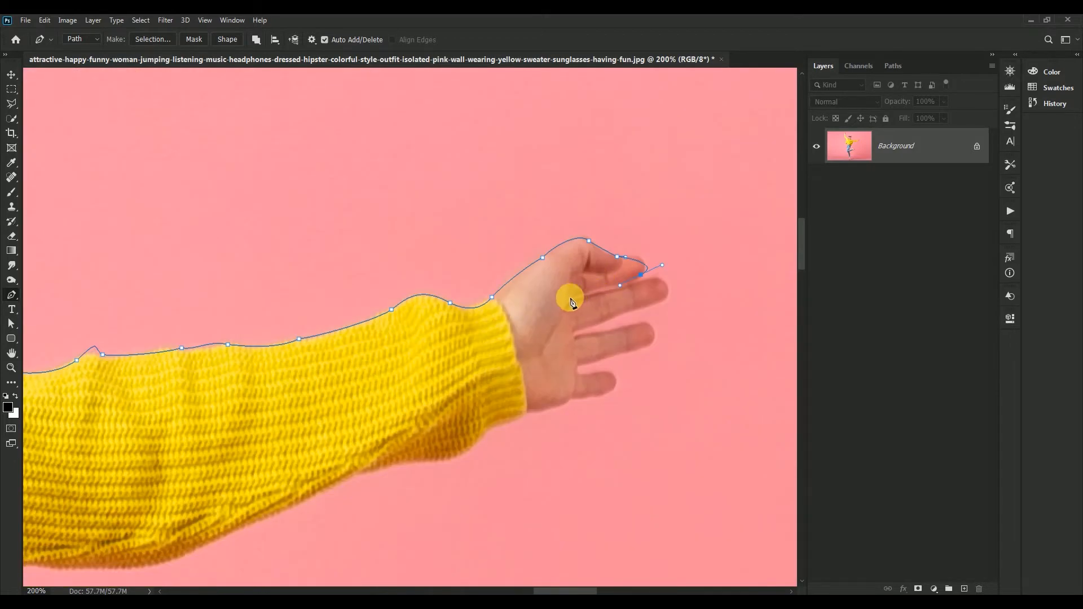
left_click_drag(567, 302, 671, 302)
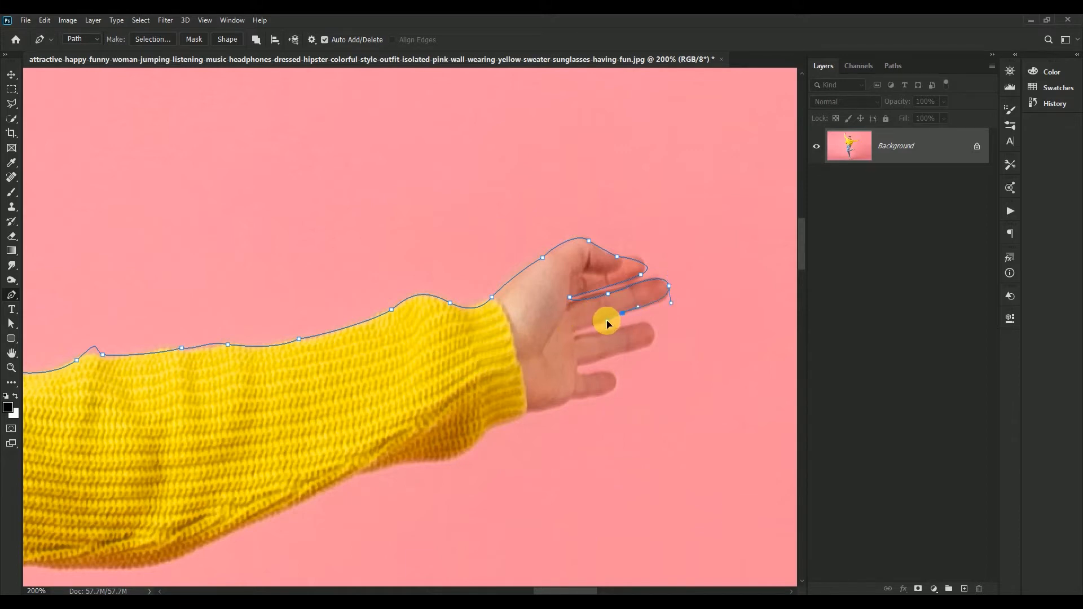
left_click_drag(607, 323, 521, 418)
left_click(577, 364)
left_click_drag(388, 415, 518, 397)
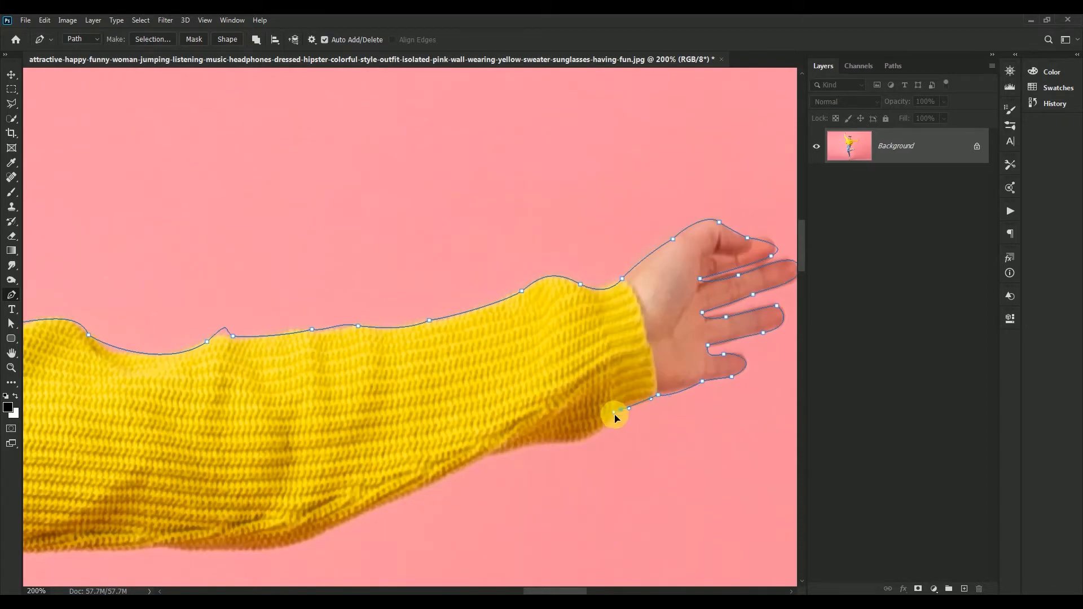
Trace the underside of the outstretched sleeve with the path from the cuff back to the armpit
left_click(614, 417)
left_click_drag(550, 444, 448, 476)
left_click(447, 479)
left_click_drag(401, 427, 577, 354)
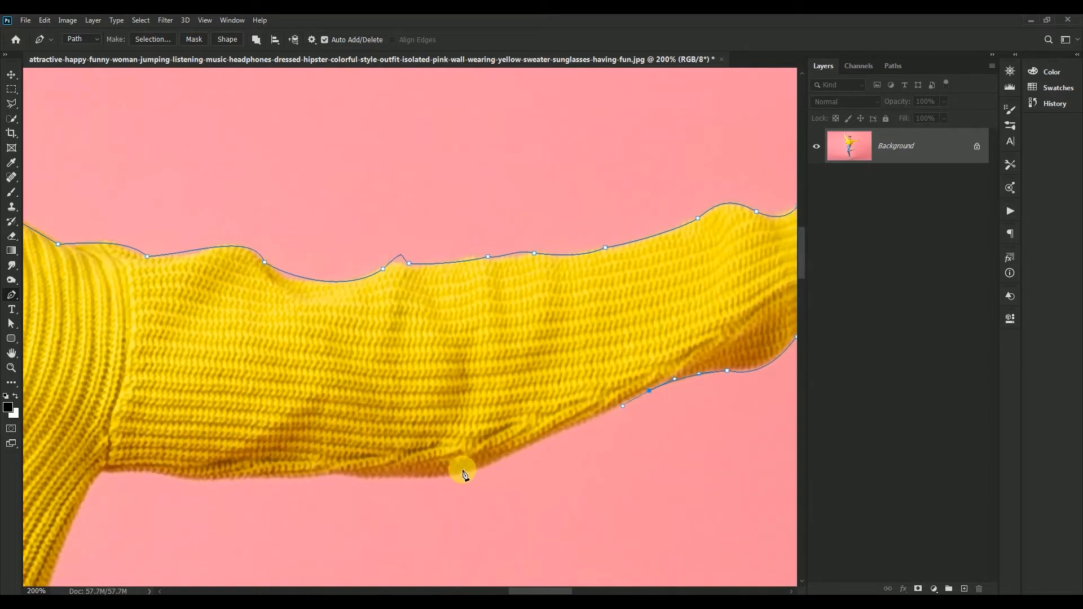
left_click_drag(482, 466, 454, 477)
left_click_drag(337, 473, 305, 476)
left_click_drag(209, 480, 196, 480)
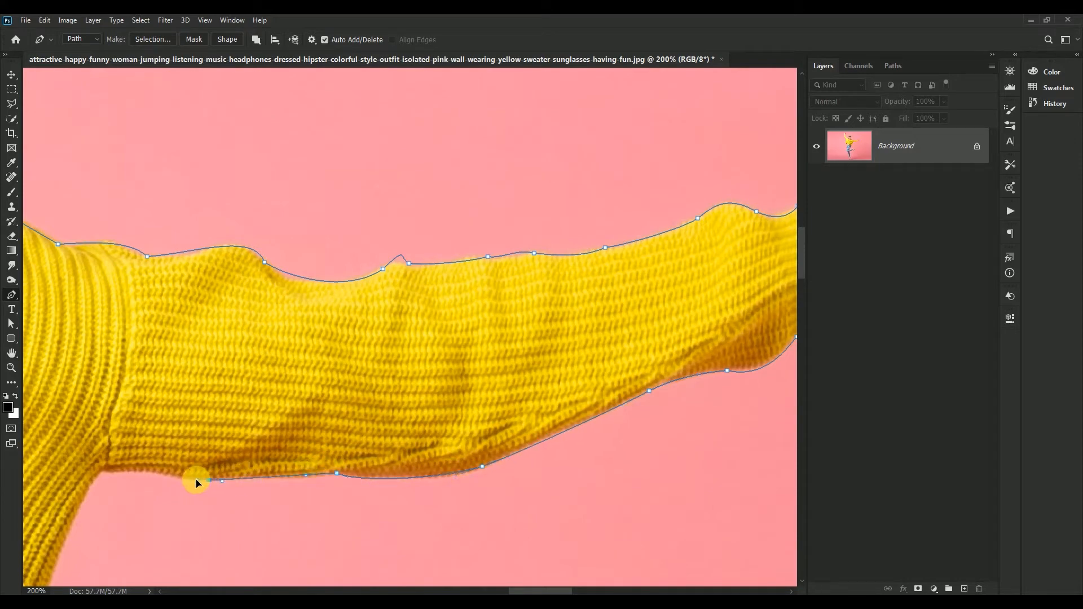
mouse_move(105, 471)
left_mouse_down()
mouse_move(79, 479)
mouse_move(92, 481)
left_mouse_up()
Trace the sweater's side edge down from the armpit and along its hem to the waist of the jeans
left_click_drag(171, 501, 484, 307)
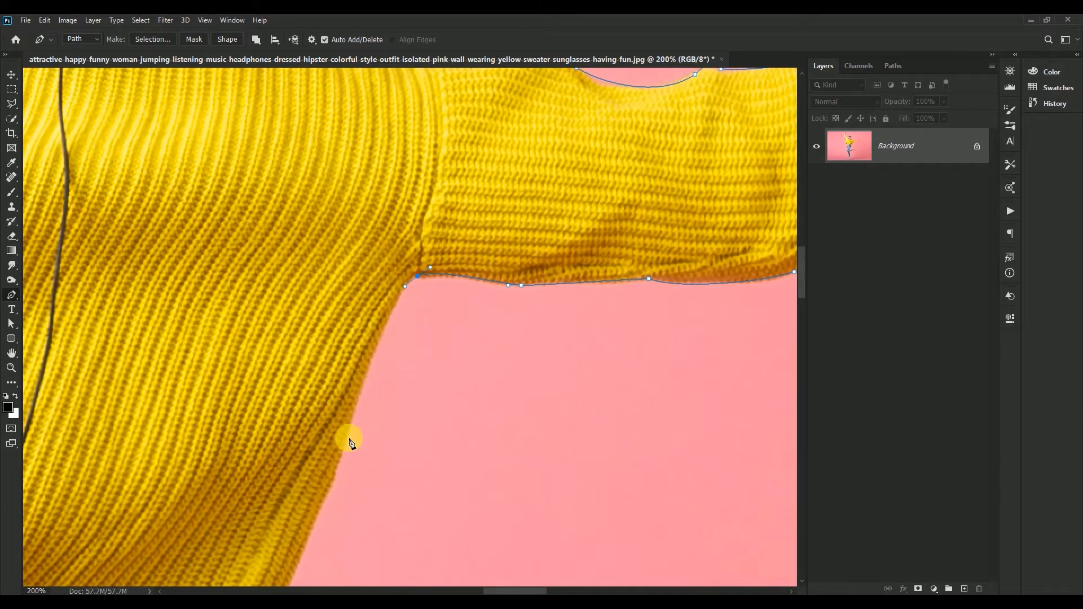
left_click_drag(349, 437, 435, 423)
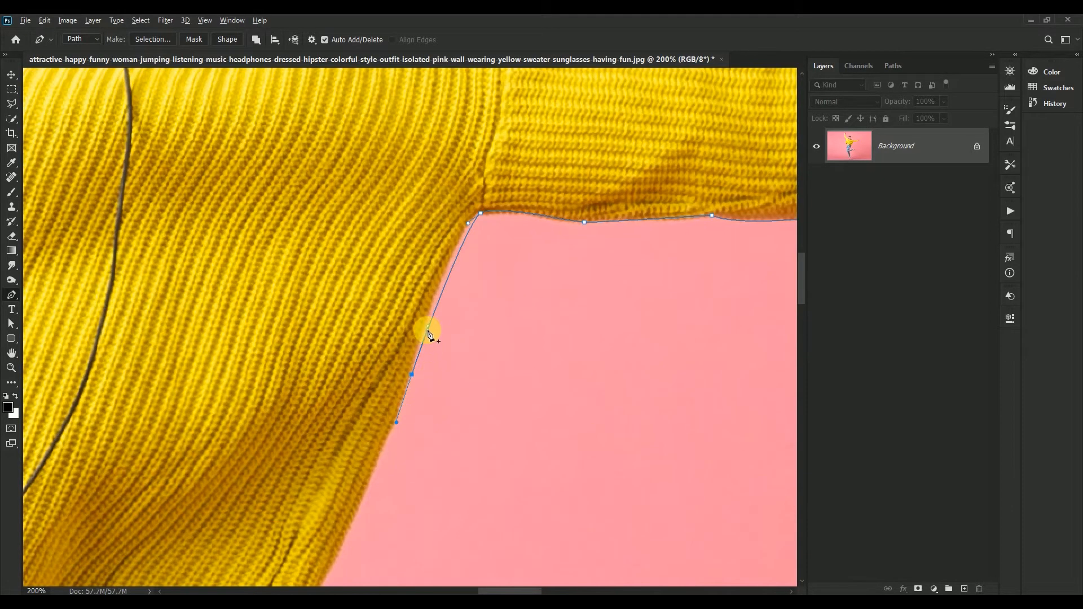
left_click_drag(427, 327, 424, 310)
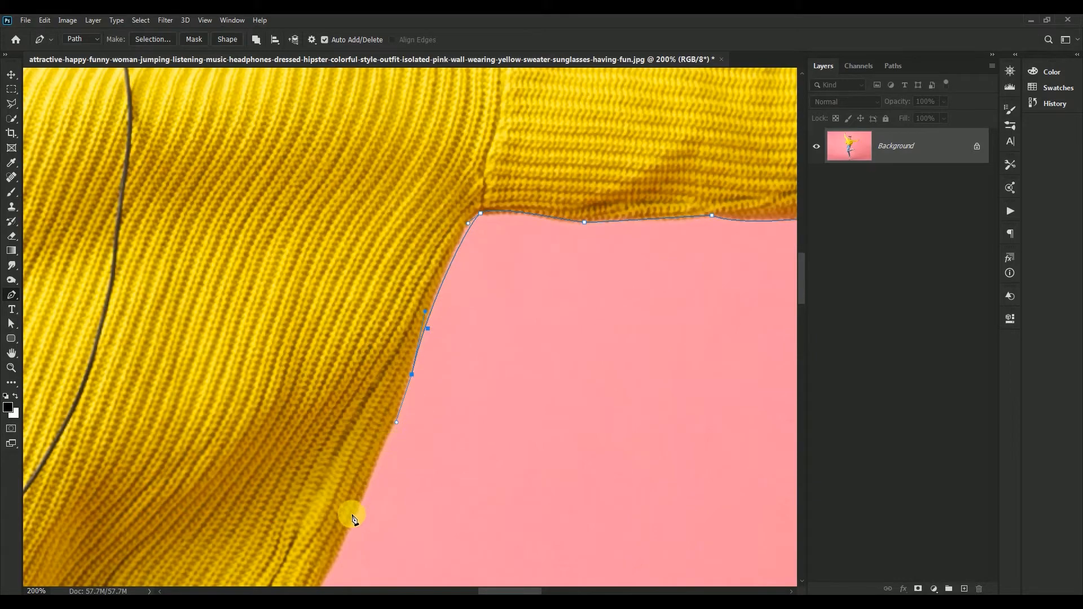
left_click_drag(349, 526, 543, 304)
left_click_drag(423, 420, 402, 450)
left_click_drag(338, 481, 310, 476)
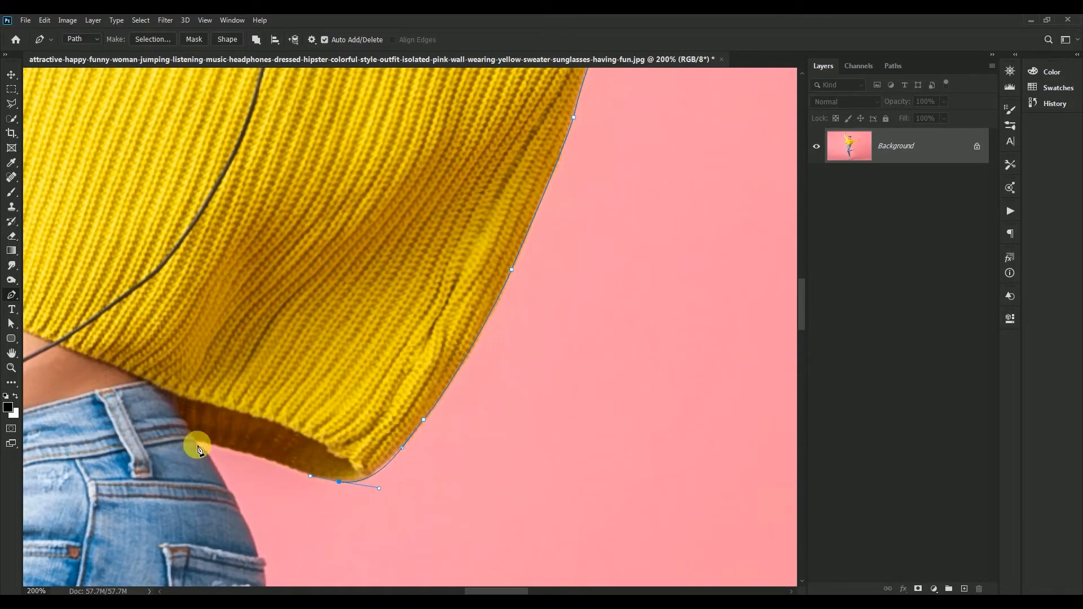
mouse_move(198, 444)
left_mouse_down()
mouse_move(180, 444)
mouse_move(210, 458)
left_mouse_up()
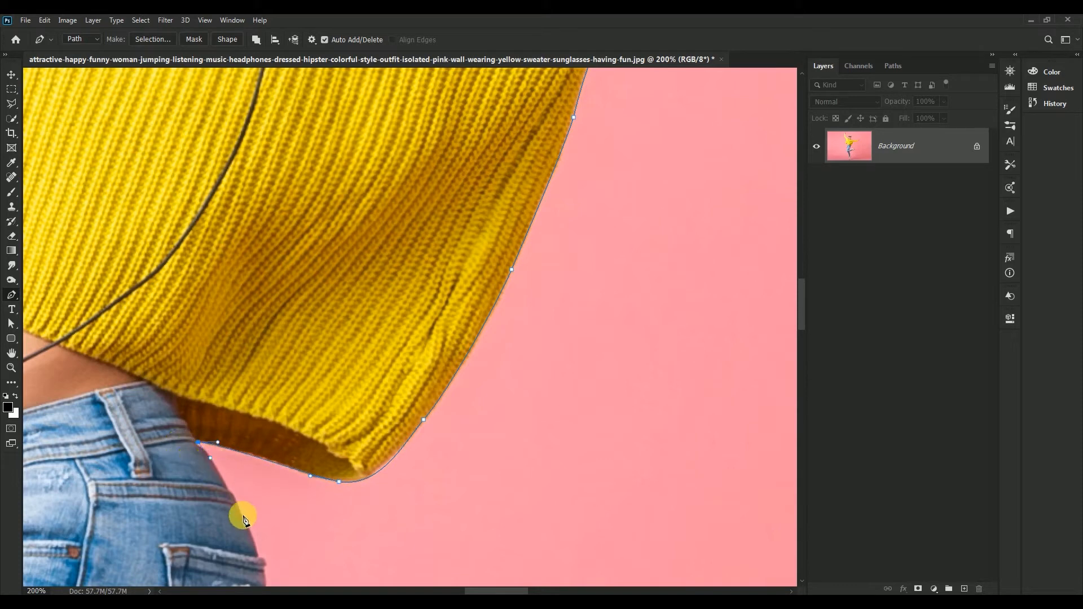
Extend the path down the back of the jeans, over the hip and thigh, to where the raised calf begins
left_click_drag(243, 515, 350, 271)
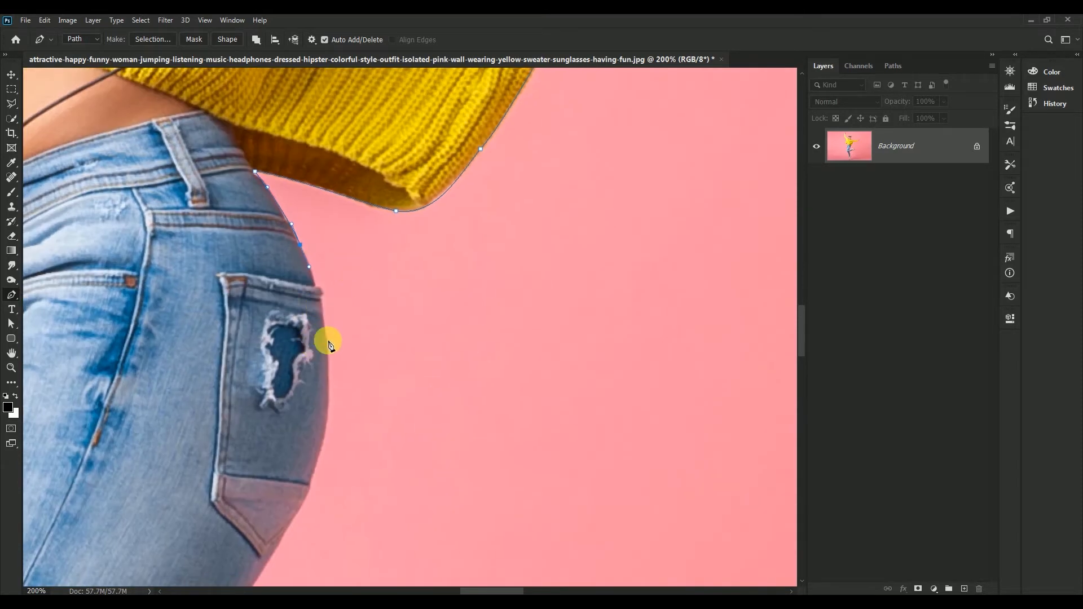
left_click_drag(328, 341, 330, 363)
left_click_drag(380, 360, 509, 219)
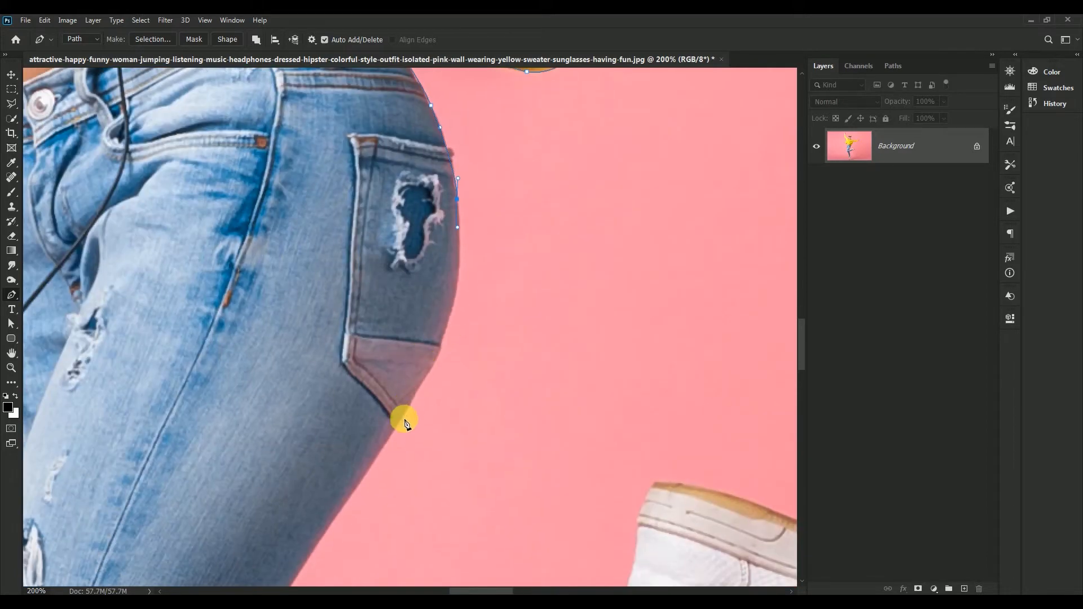
left_click_drag(408, 403, 351, 489)
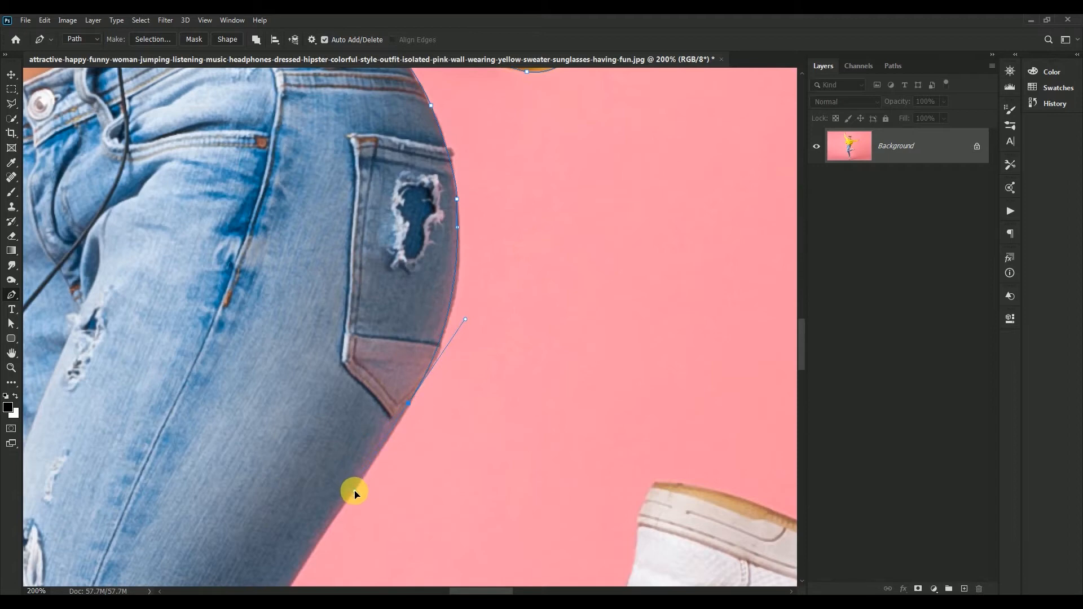
left_click_drag(446, 450, 605, 215)
left_click_drag(437, 370, 434, 383)
left_click(428, 446)
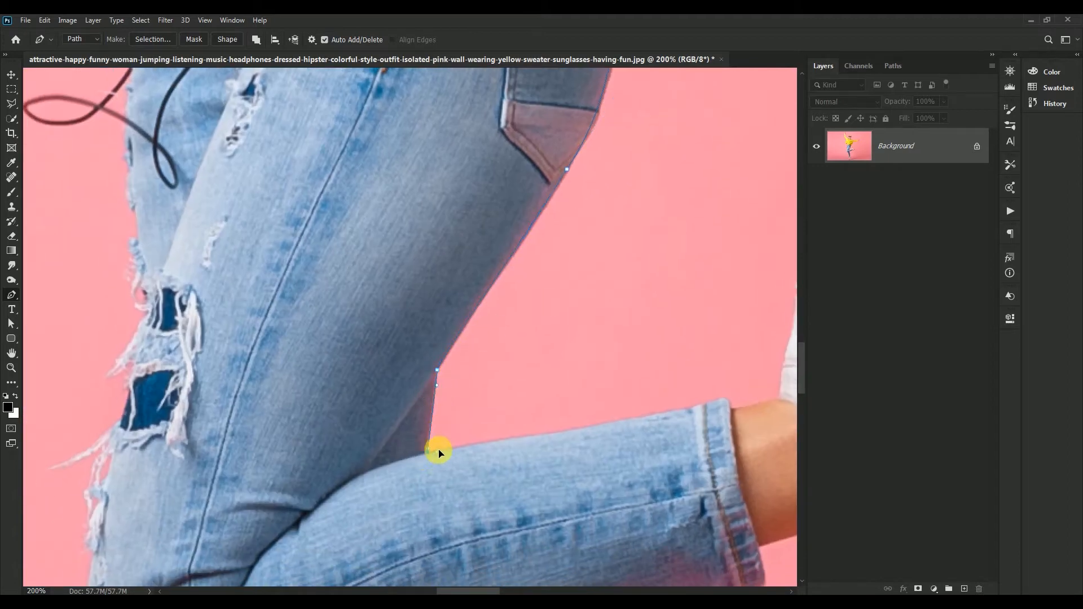
Trace the upper edge of the raised lower leg to the corner of the jeans cuff
left_click_drag(607, 421, 640, 417)
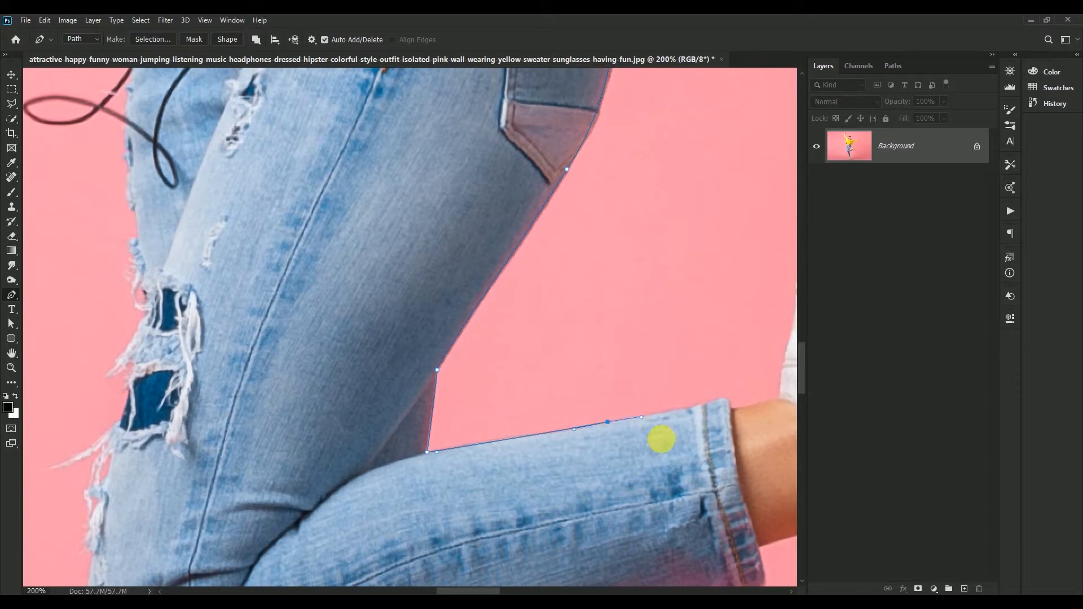
scroll(575, 421, "right", 5)
left_click(489, 402)
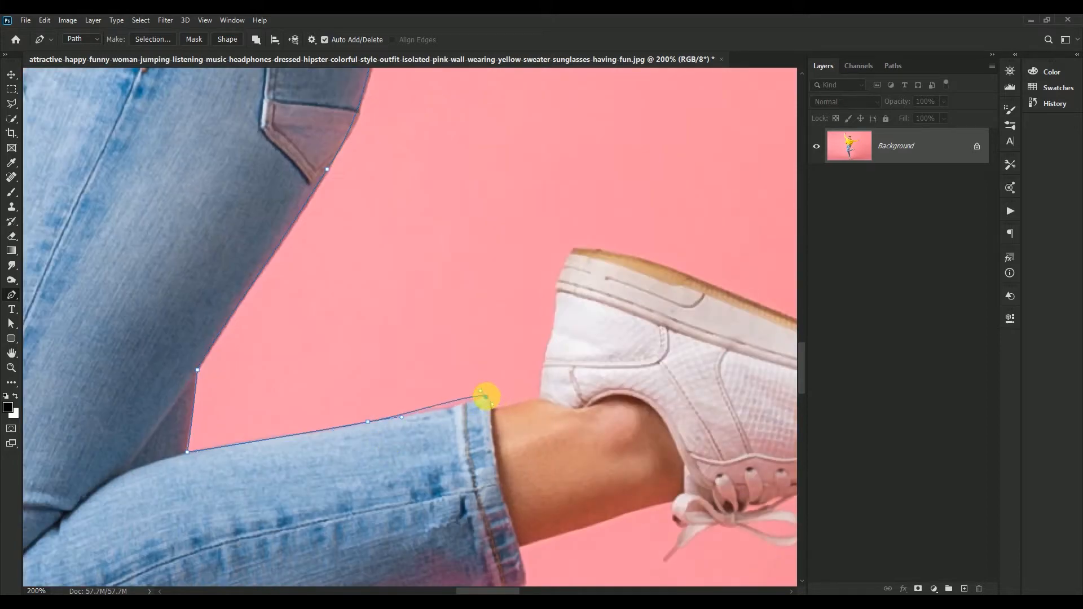
left_click(446, 409)
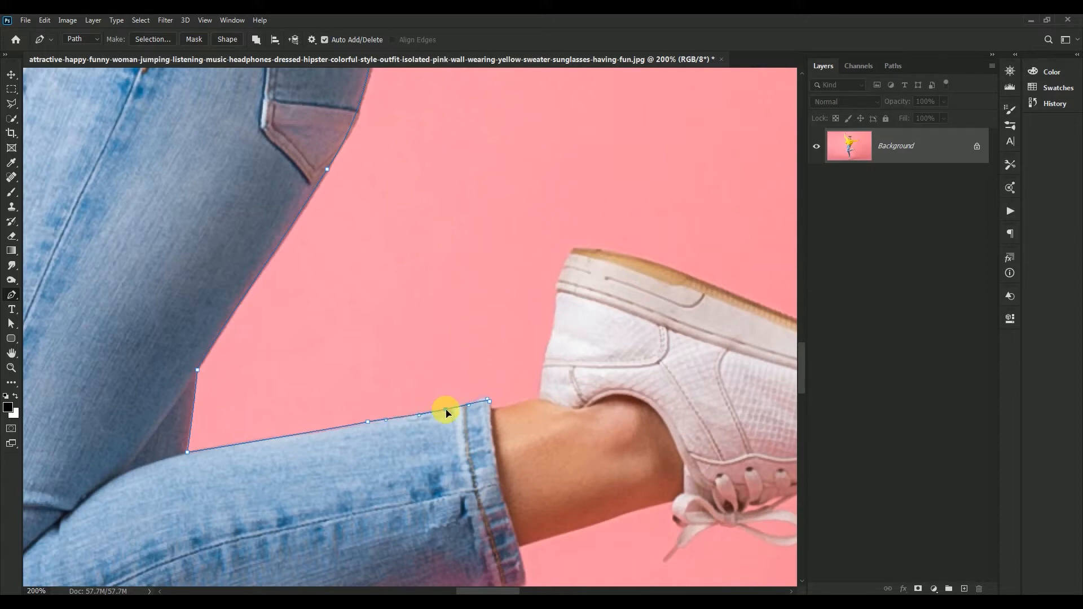
left_click(490, 402)
Continue the path over the ankle, up the raised shoe's heel and along its sole toward the toe
mouse_move(535, 398)
left_mouse_down()
mouse_move(546, 399)
mouse_move(539, 380)
mouse_move(543, 399)
left_mouse_up()
left_click_drag(554, 326, 556, 306)
left_click_drag(575, 249, 592, 251)
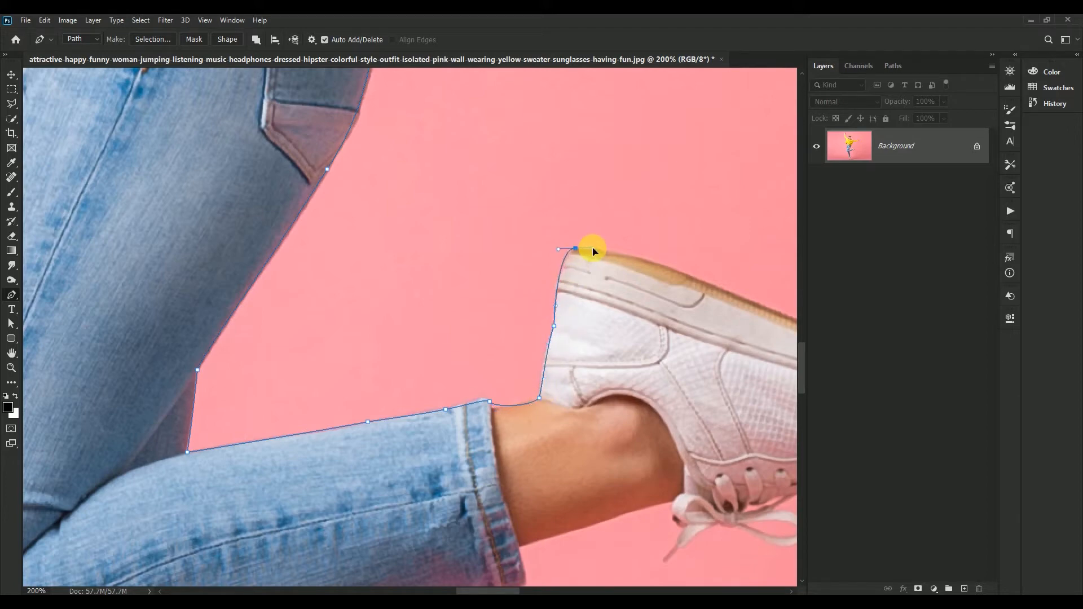
scroll(592, 366, "right", 5)
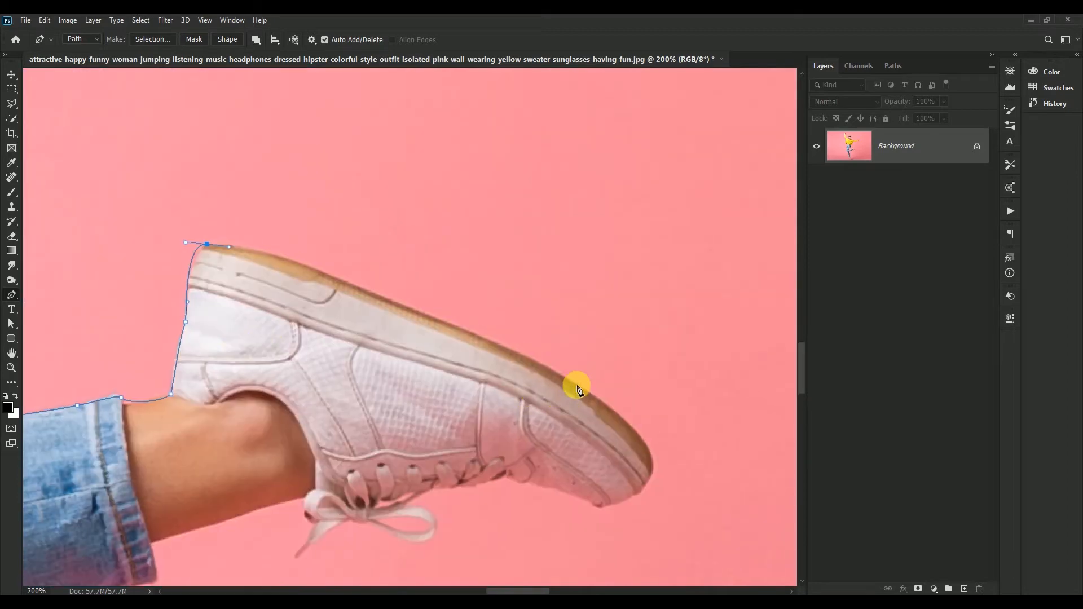
left_click_drag(575, 385, 612, 426)
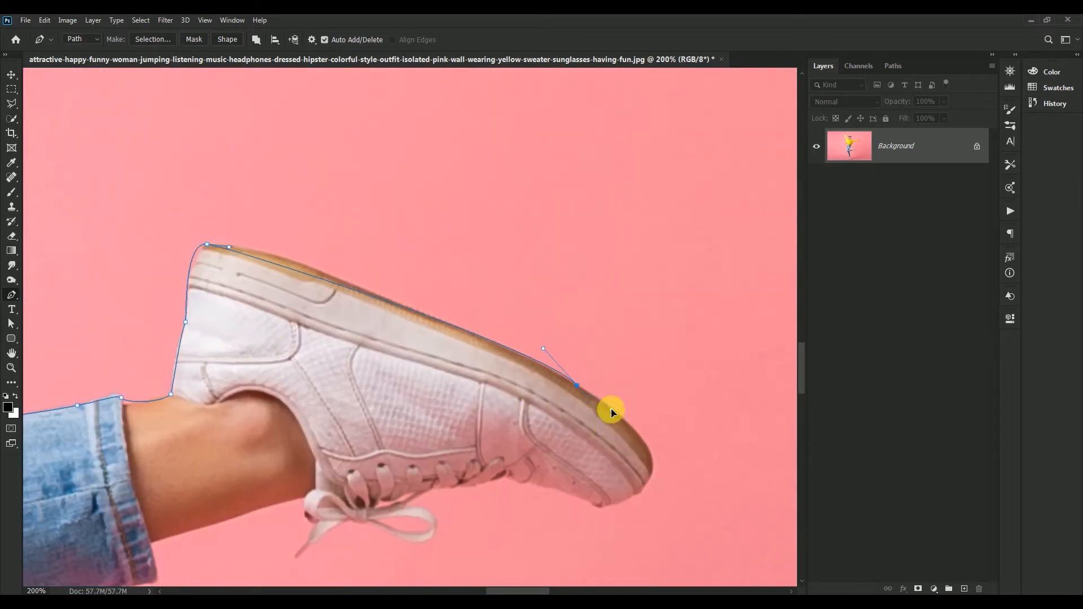
left_click_drag(367, 297, 366, 290)
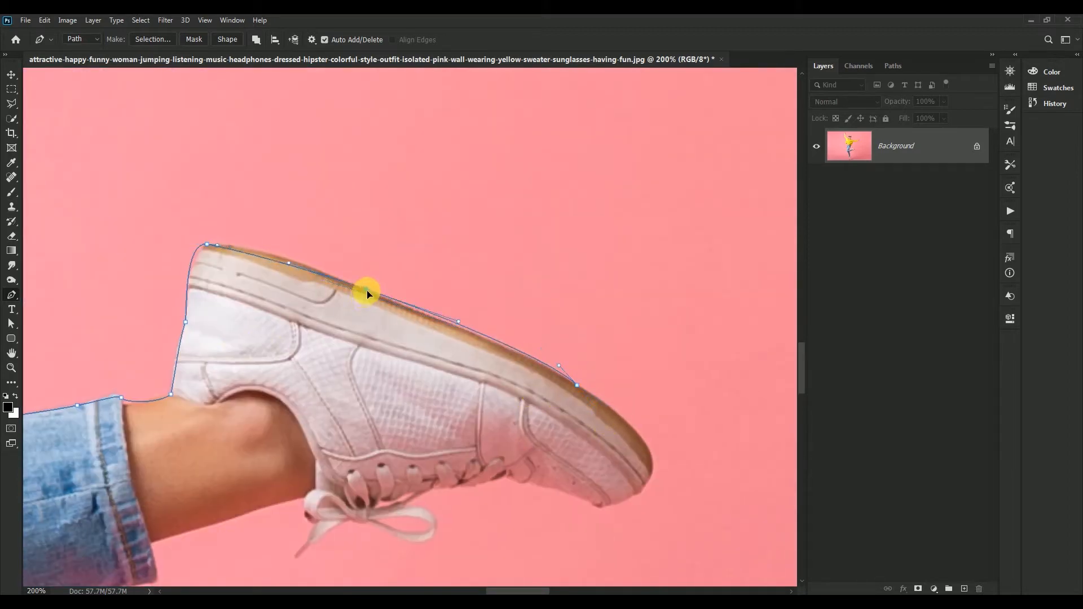
left_click(458, 327)
scroll(620, 414, "down", 3)
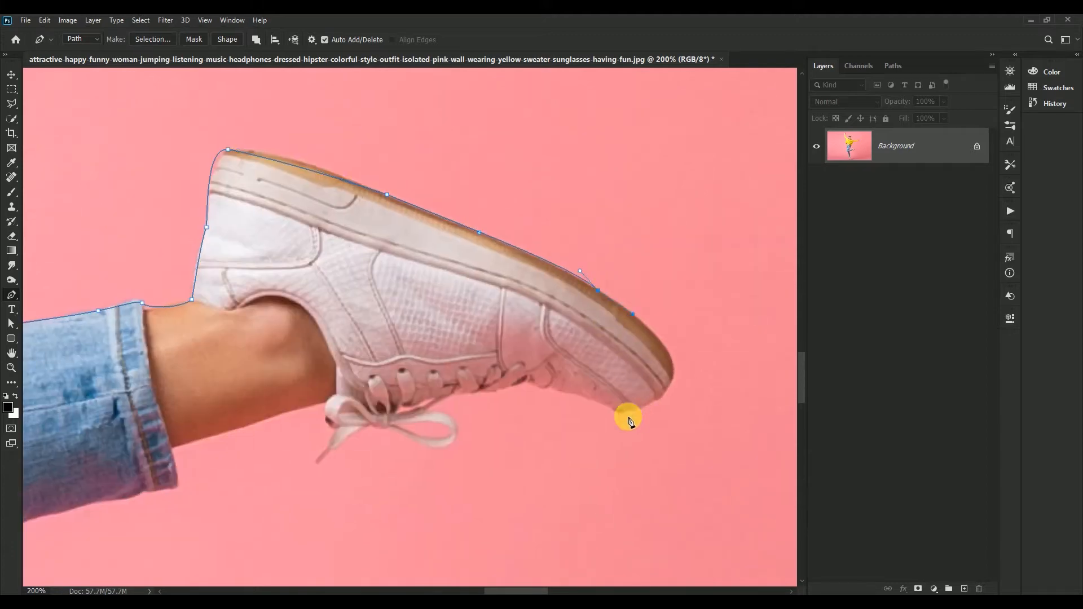
Trace around the raised shoe's toe and back along its laced side toward the shoelace bow
left_click_drag(650, 402, 605, 405)
left_click_drag(545, 388, 447, 452)
key("ctrl+z")
left_click(554, 389)
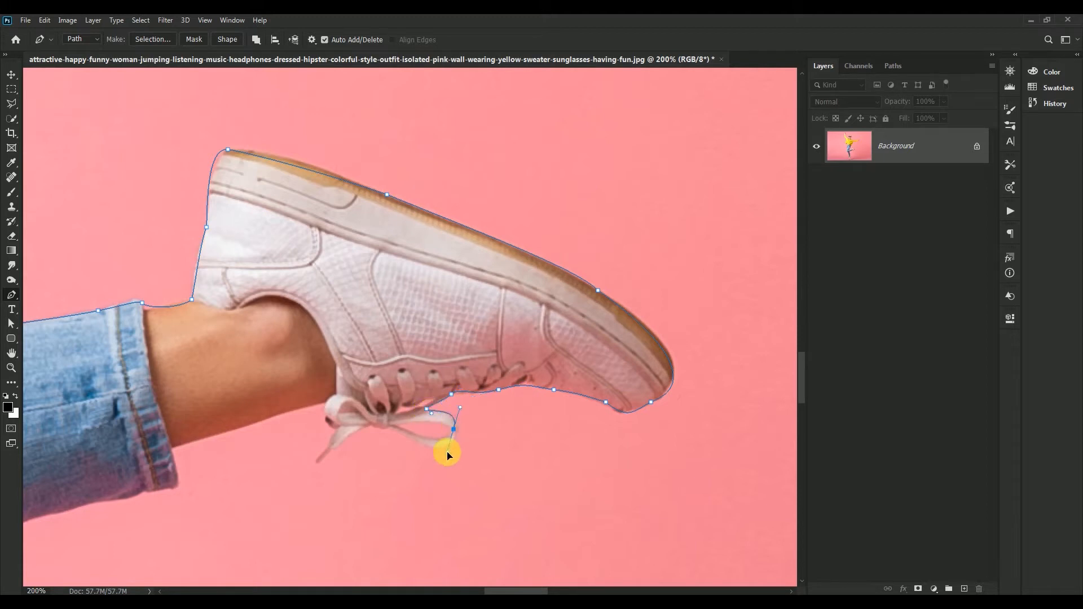
Undo the misplaced anchors at the shoelace and retrace the path around the bow to the ankle
key("ctrl+z")
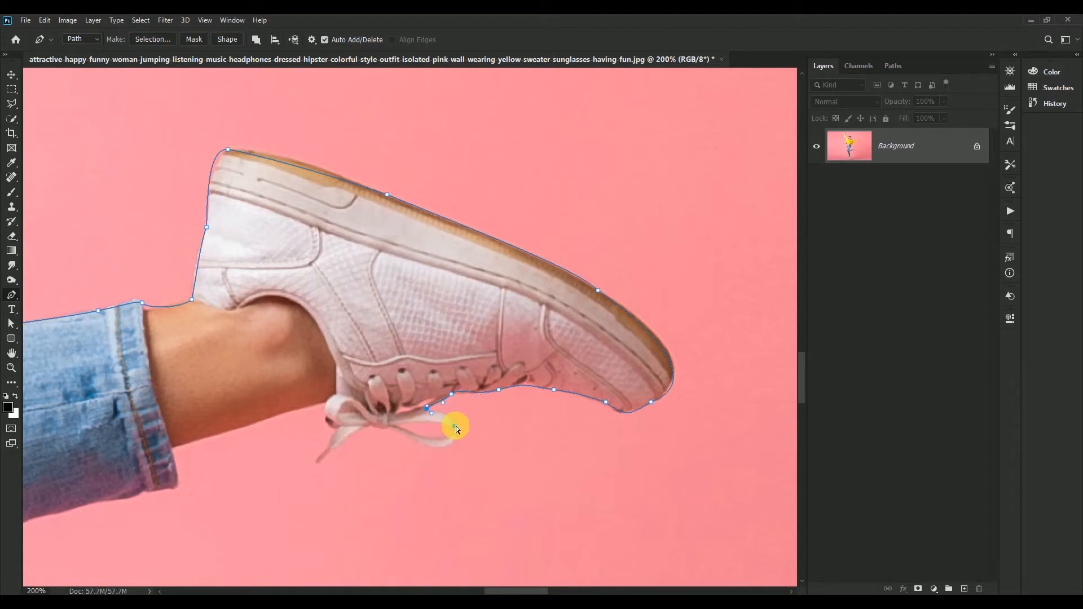
key("ctrl+z")
left_click_drag(455, 423, 424, 383)
key("ctrl+z")
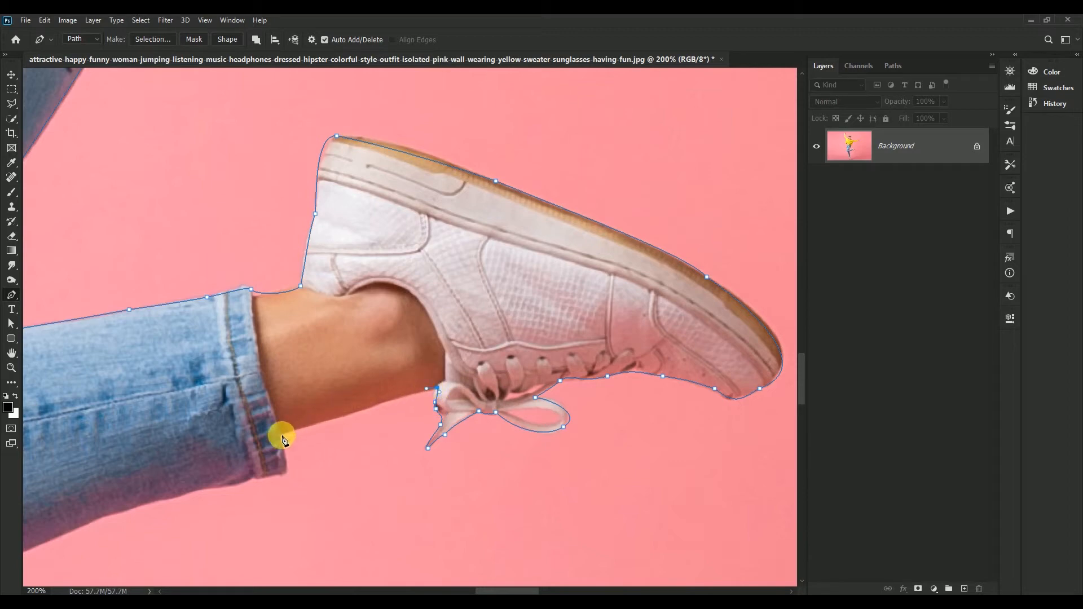
Trace the jeans cuff and the underside of the raised calf to where it meets the standing leg
left_click_drag(282, 436, 494, 358)
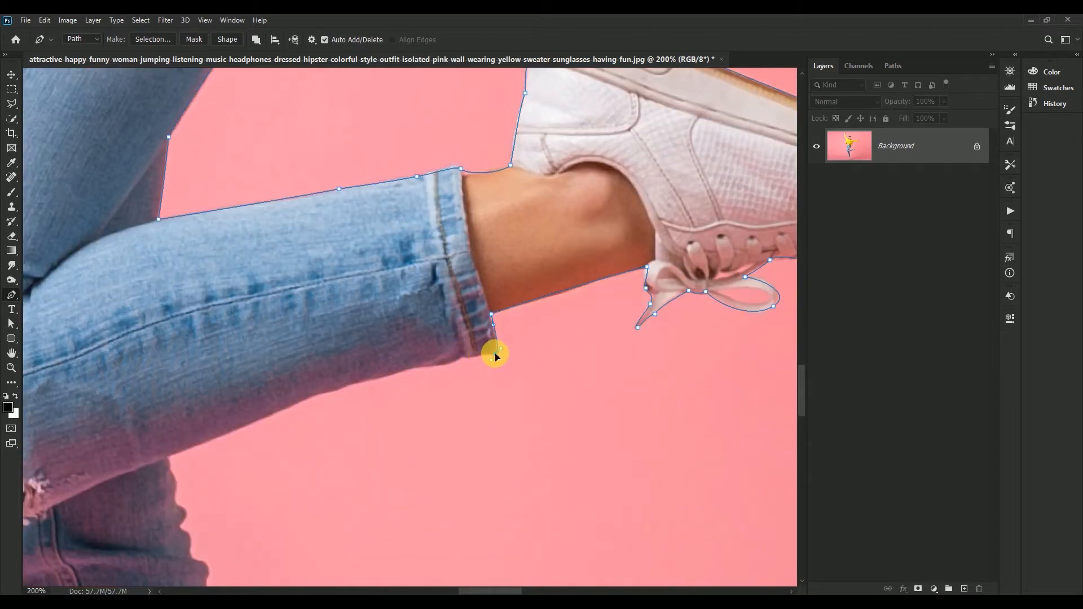
left_click_drag(347, 388, 329, 401)
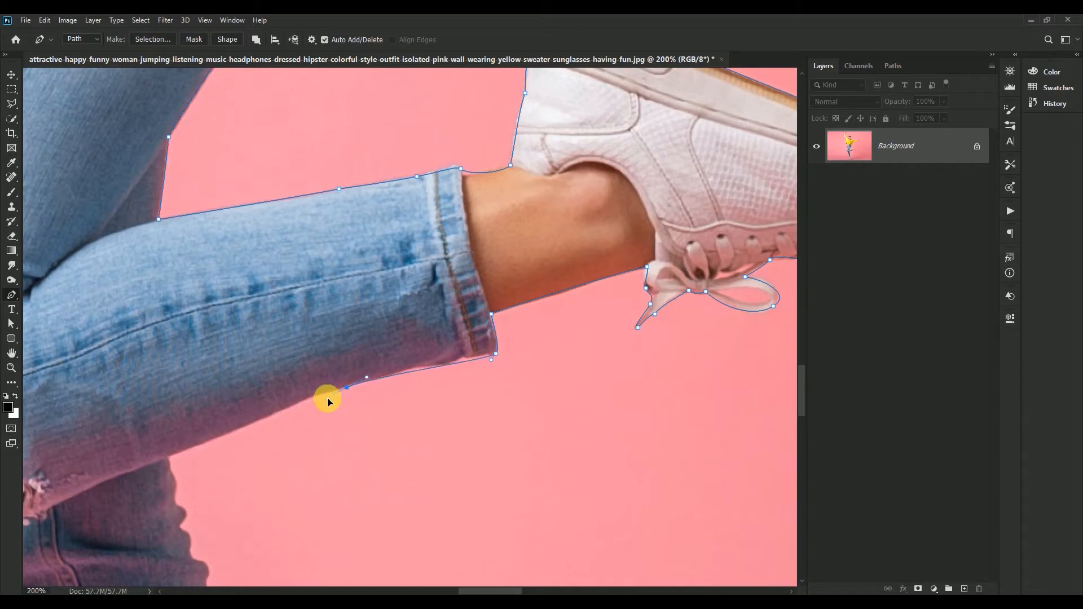
key("ctrl+z")
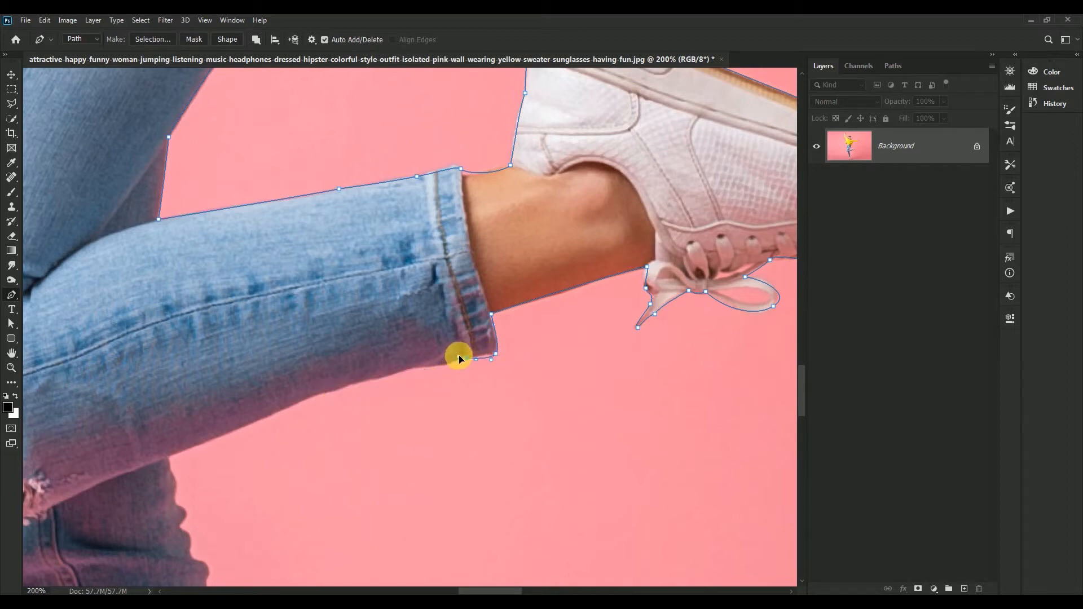
left_click_drag(457, 356, 436, 366)
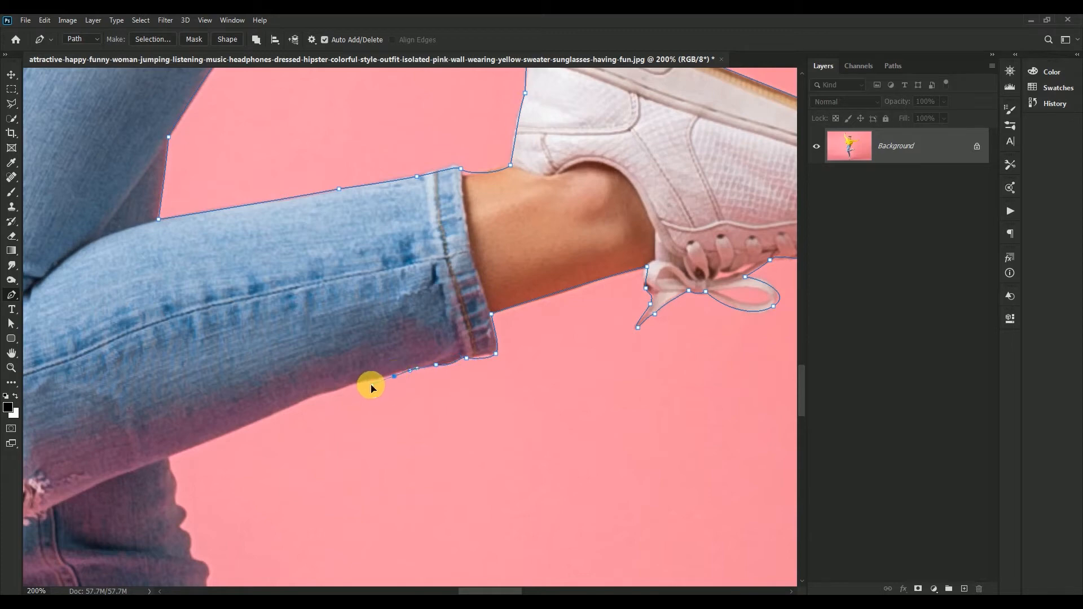
mouse_move(362, 383)
left_mouse_down()
mouse_move(393, 376)
mouse_move(378, 377)
left_mouse_up()
left_click_drag(288, 386, 439, 345)
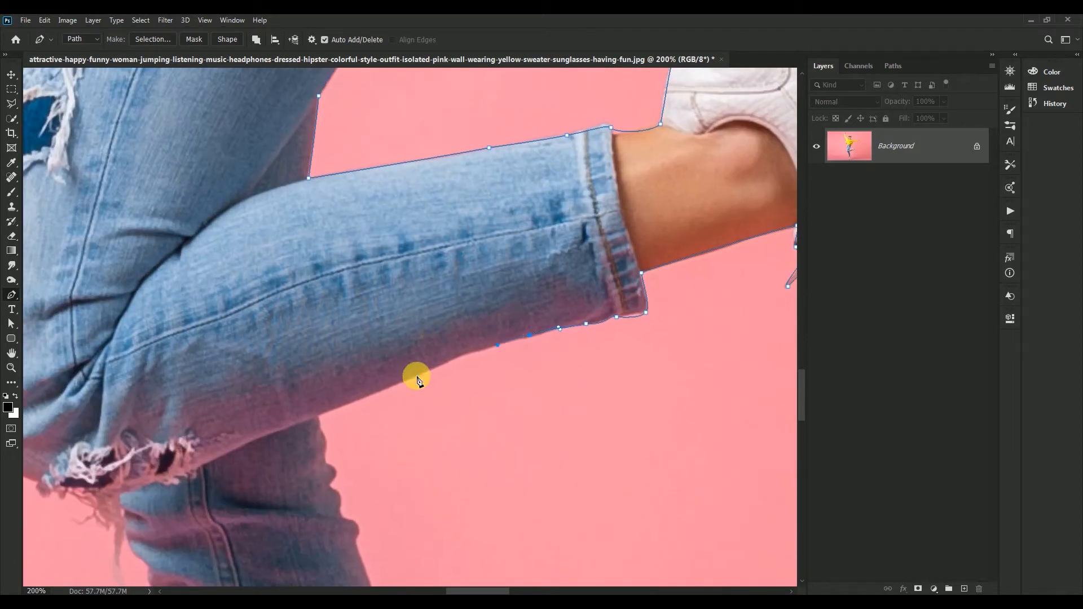
left_click_drag(401, 383, 337, 493)
key("ctrl+z")
Continue the path down the back of the standing leg, following the jeans folds behind the knee toward the hem
left_click_drag(516, 348, 622, 225)
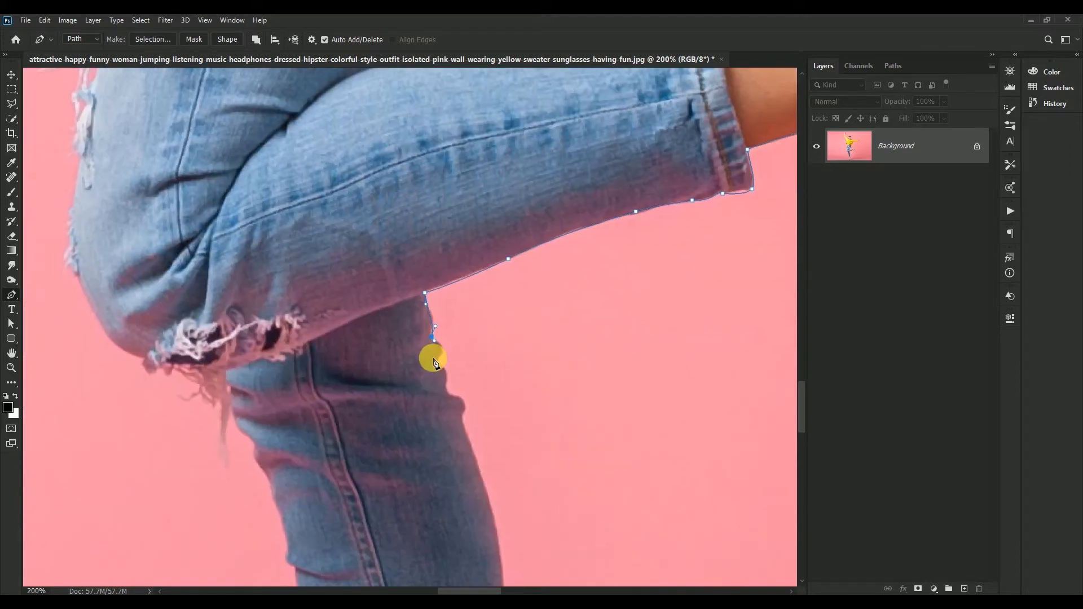
left_click_drag(438, 365, 448, 393)
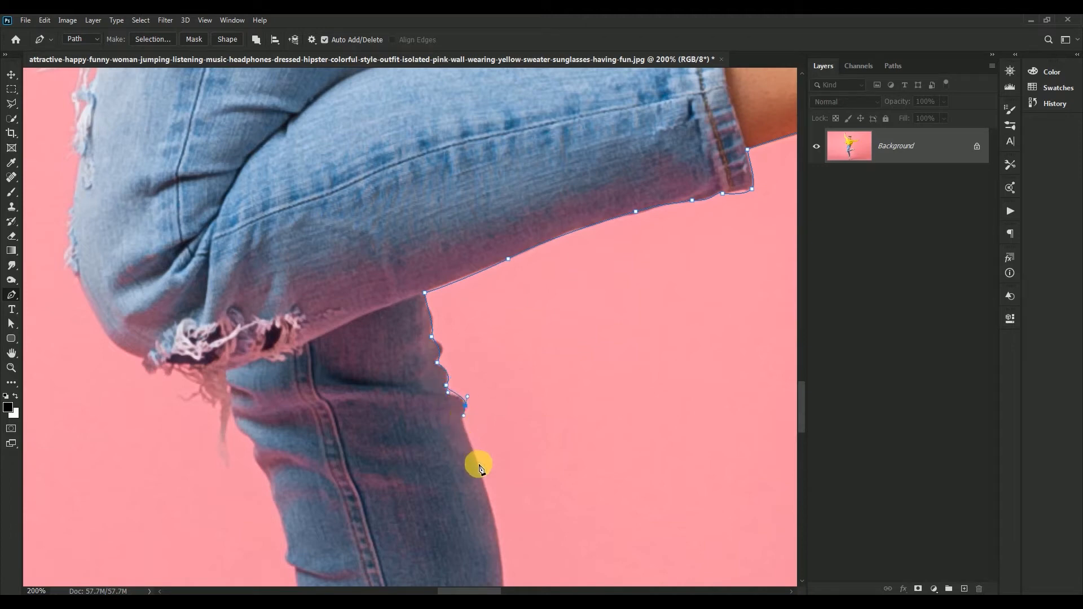
left_click_drag(476, 464, 494, 497)
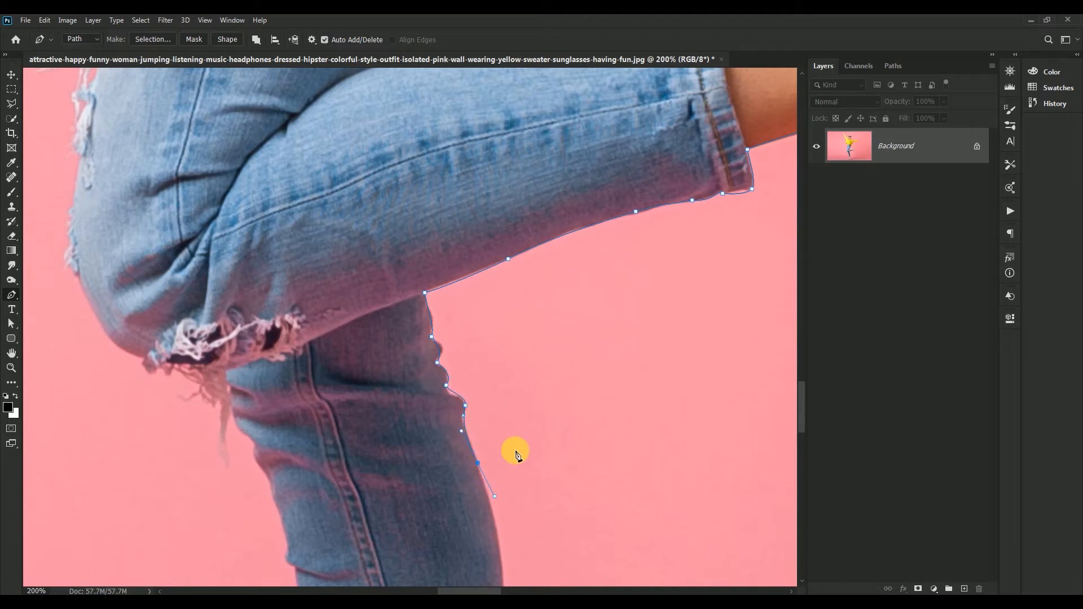
left_click_drag(515, 449, 505, 251)
left_click_drag(488, 421, 493, 447)
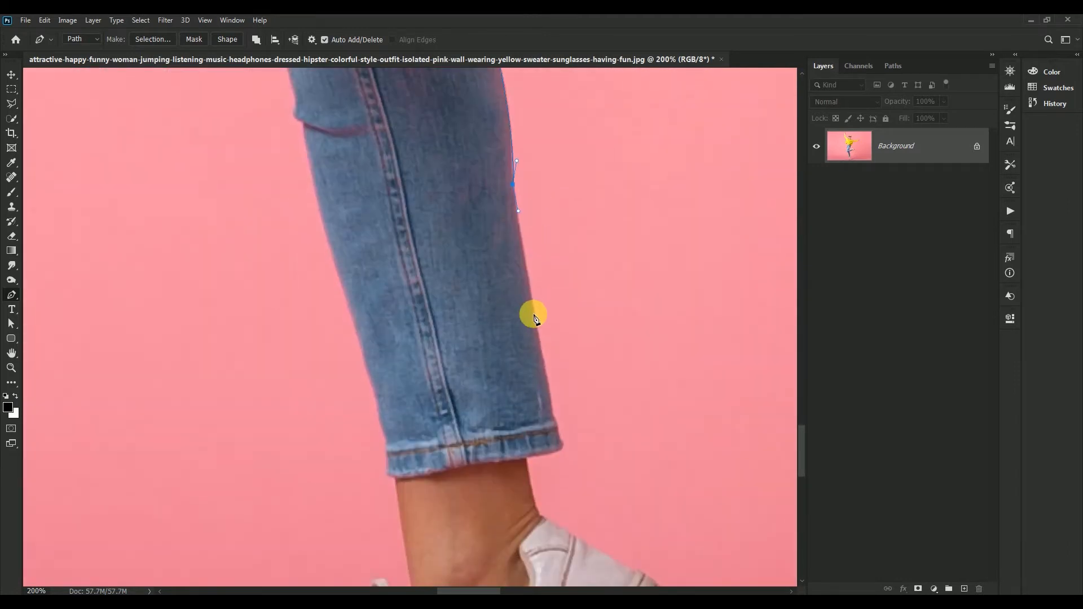
left_click_drag(533, 314, 540, 338)
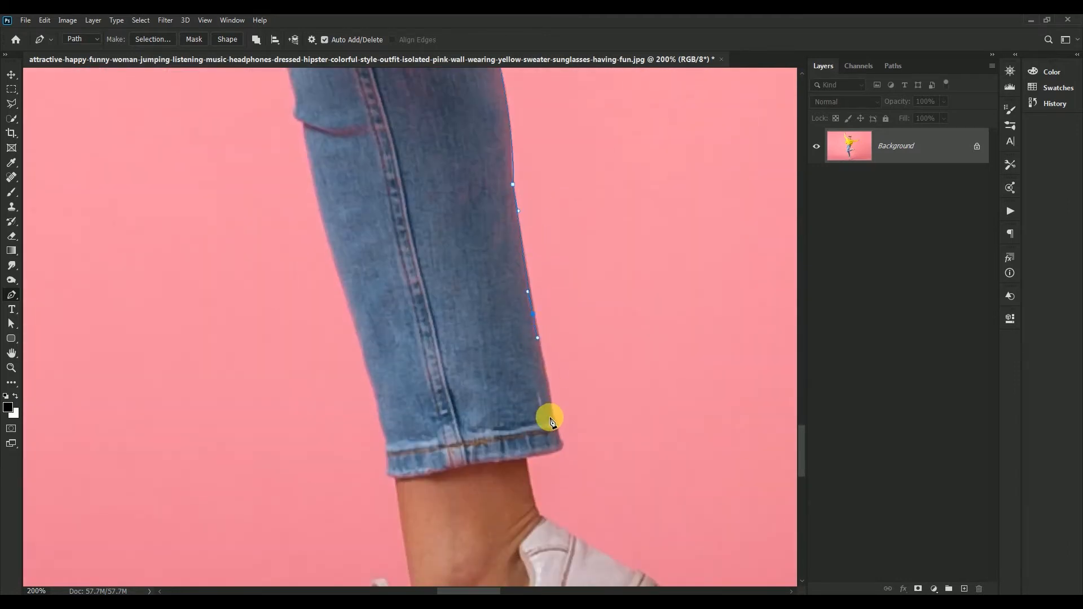
Trace the standing leg's cuff corner, removing the misplaced anchor, and continue down the back of the ankle to the shoe heel
left_click_drag(557, 424, 566, 446)
left_click(561, 440)
key("ctrl+z")
left_click_drag(524, 460, 526, 447)
scroll(570, 417, "down", 3)
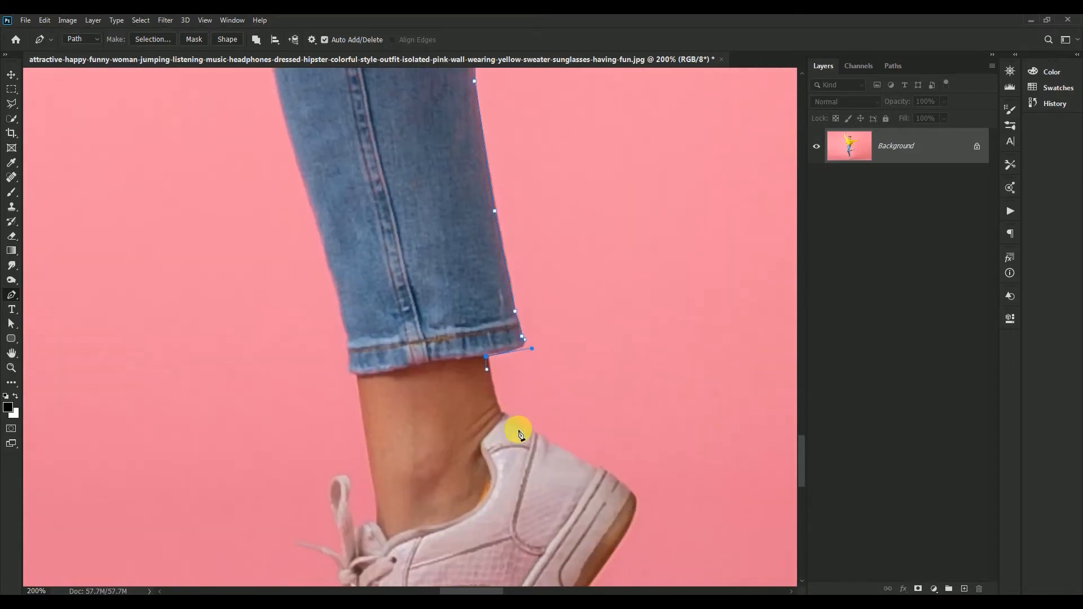
left_click_drag(489, 401, 601, 466)
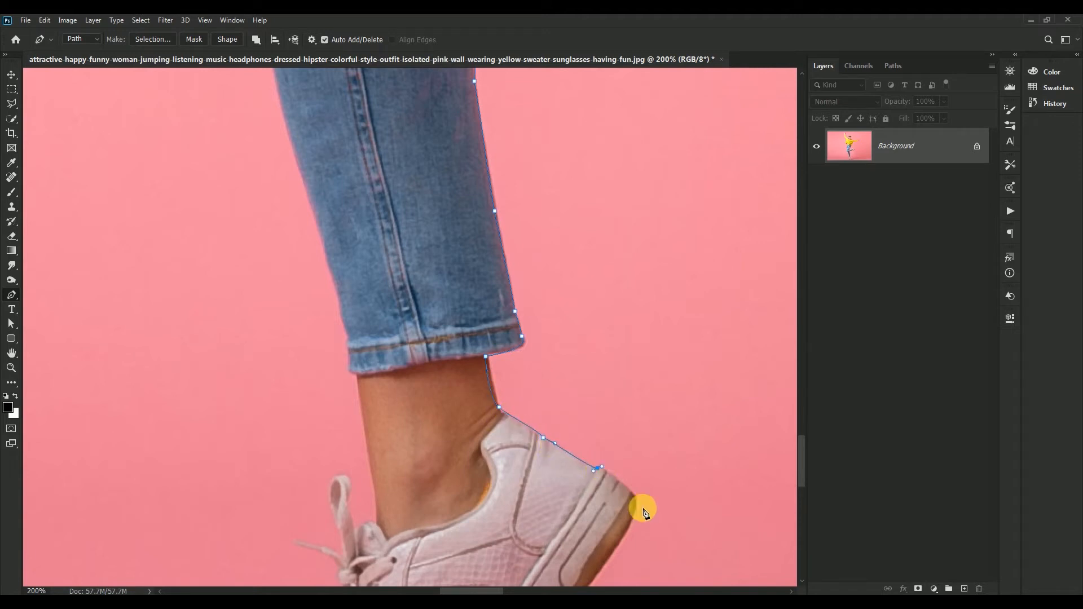
Trace around the lower shoe's heel, along its sole and around the toe
left_click_drag(634, 507, 676, 271)
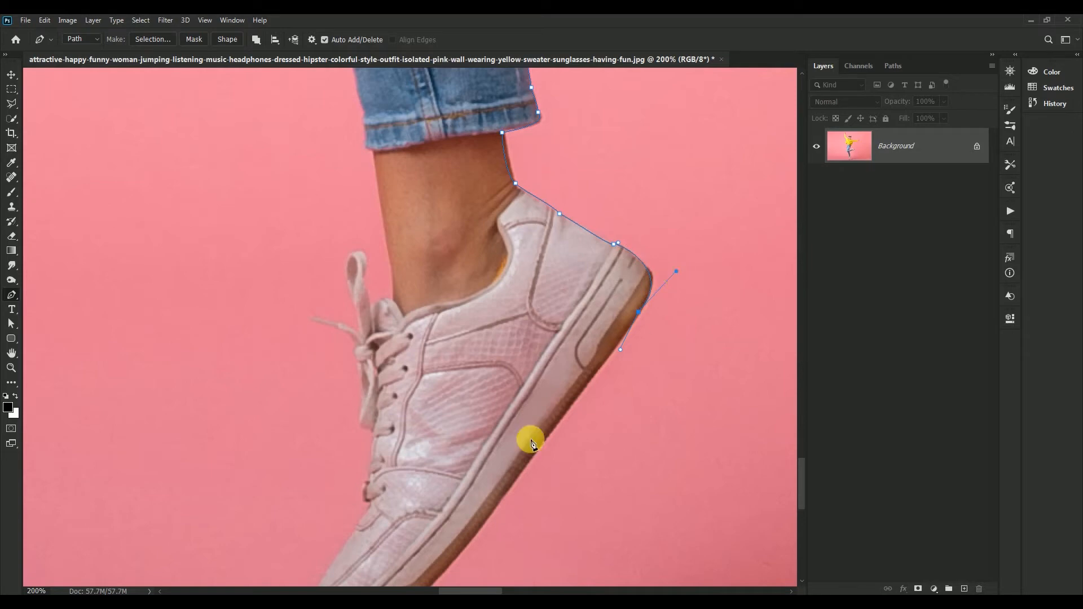
left_click_drag(485, 518, 473, 543)
scroll(469, 544, "down", 5)
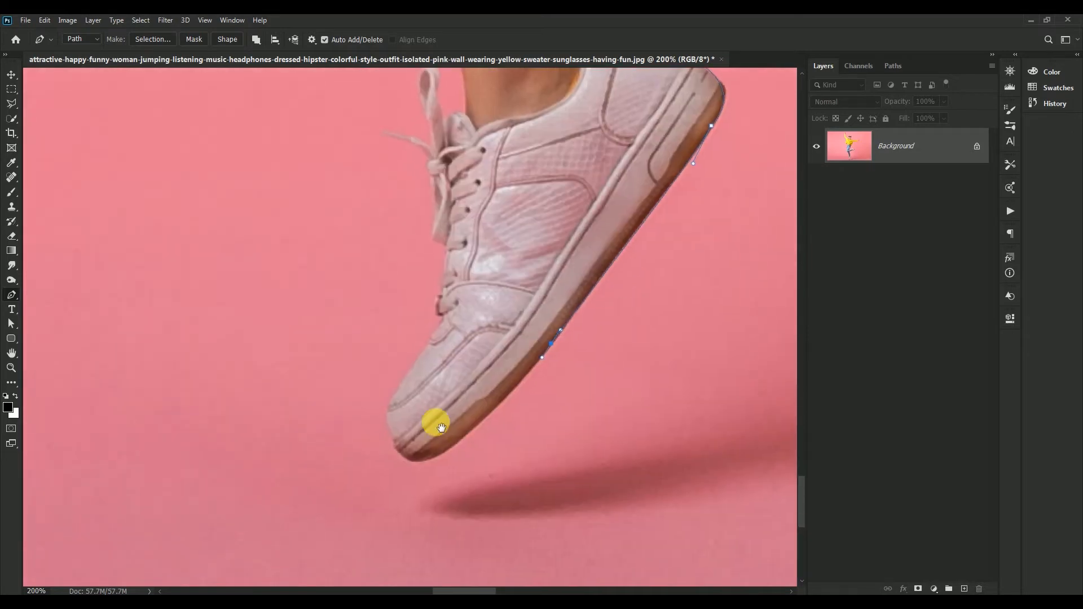
left_click_drag(427, 460, 404, 458)
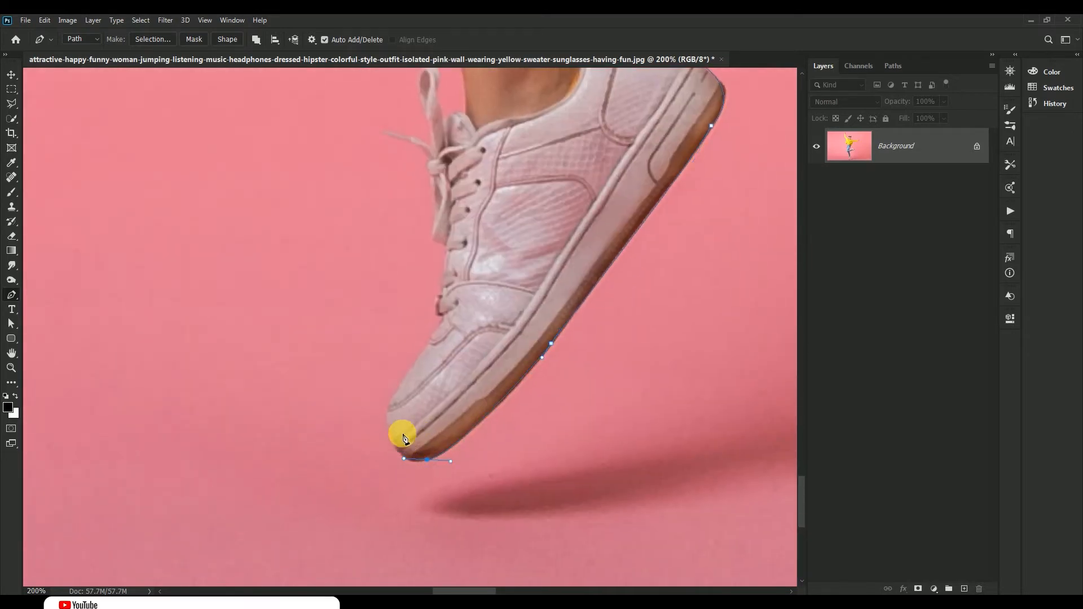
left_click_drag(386, 409, 403, 367)
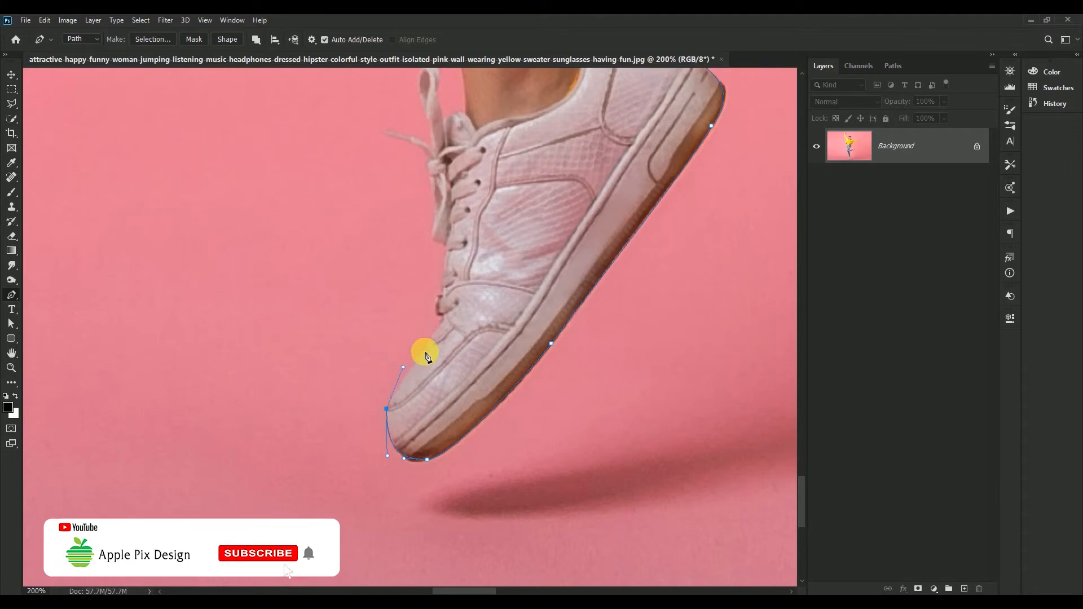
Continue the path up the lower shoe's laced side and hanging lace to the knot
left_click_drag(443, 318, 447, 260)
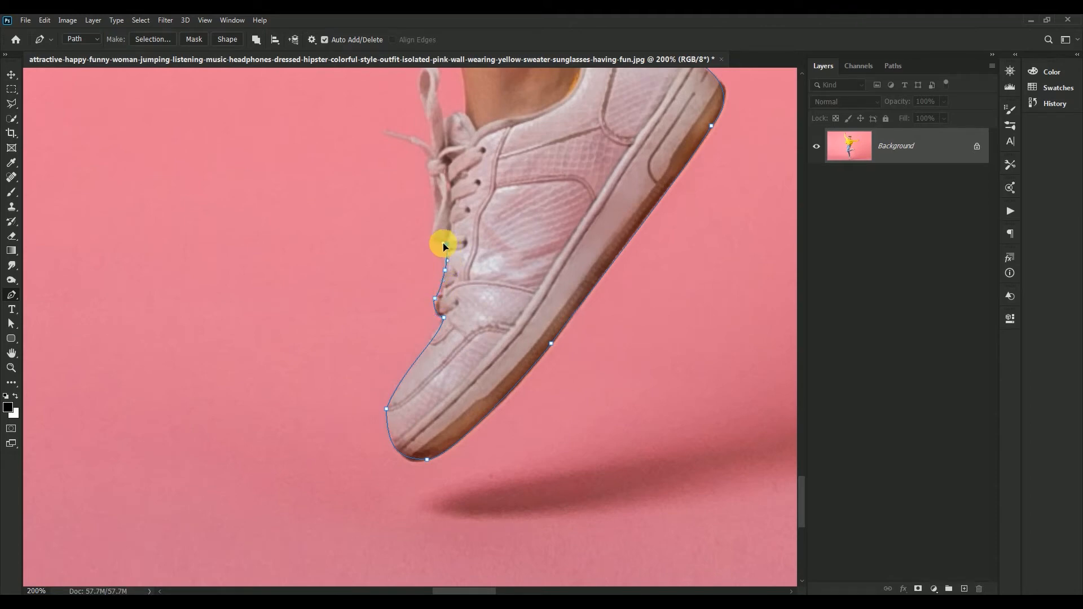
left_click_drag(431, 224, 546, 349)
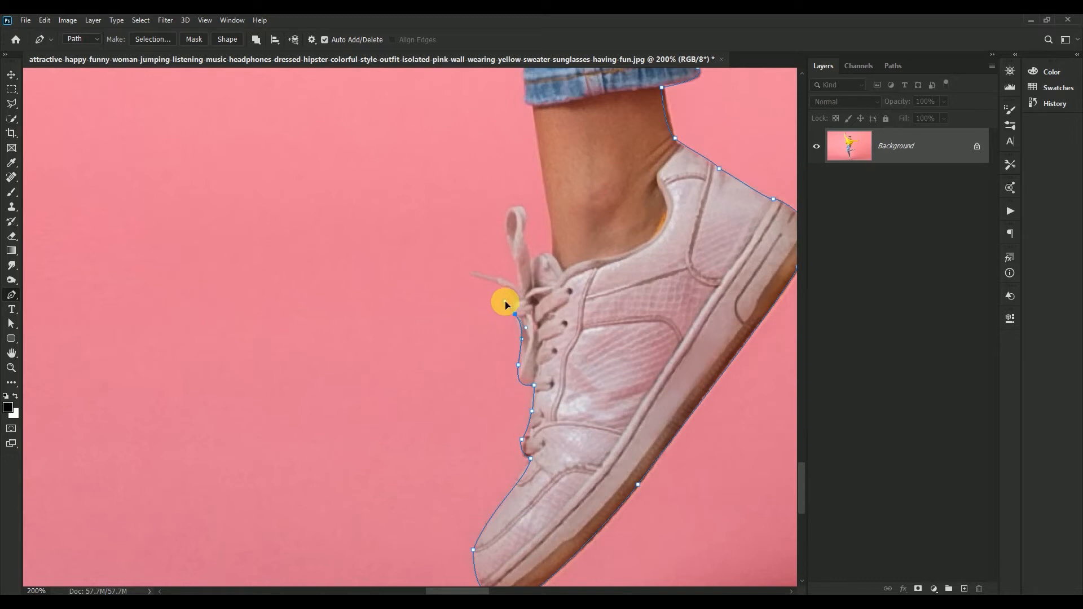
left_click(514, 313)
Trace around the loose shoelace end, the upright bow loop and the shoe tongue to the front of the ankle
left_click_drag(519, 299, 509, 250)
left_click_drag(518, 205, 528, 206)
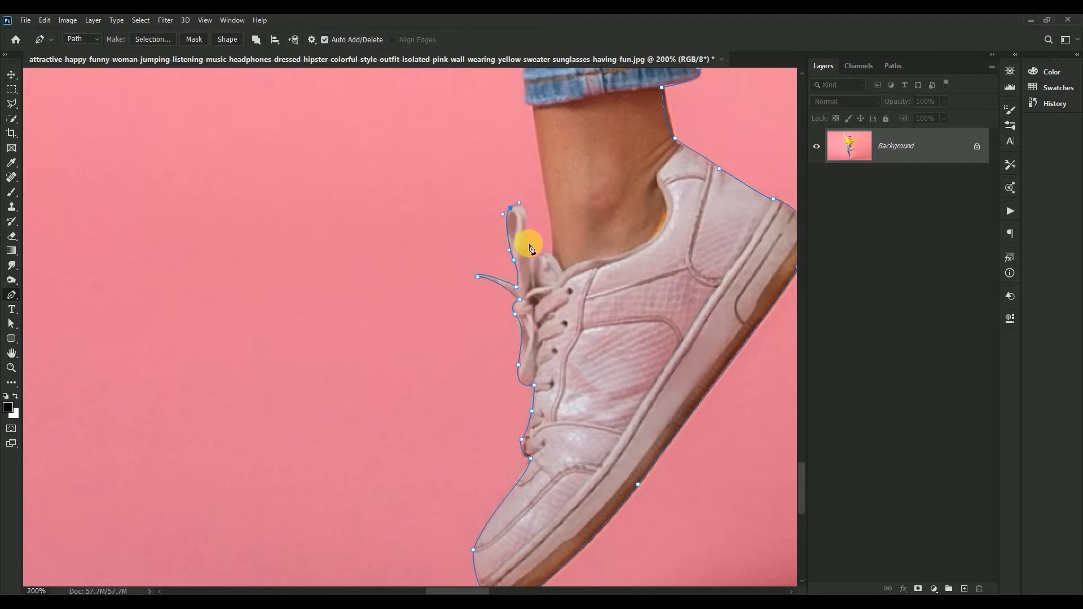
left_click(523, 232)
left_click_drag(520, 260, 523, 246)
left_click(530, 263)
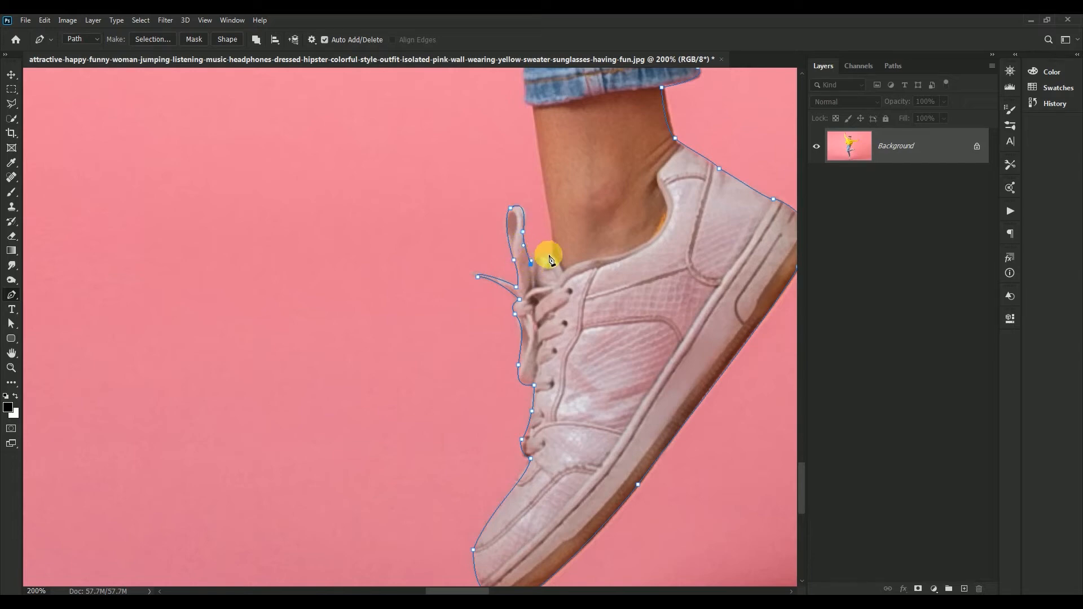
left_click_drag(555, 260, 556, 258)
Trace up the front of the ankle and around the front corner of the jeans cuff
left_click_drag(550, 215, 607, 390)
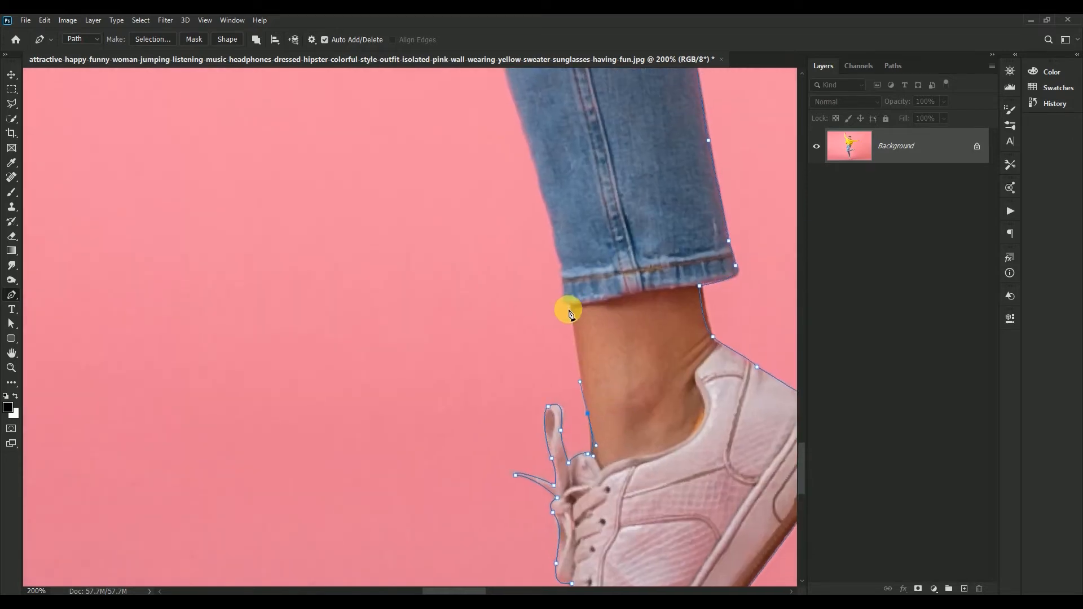
mouse_move(571, 307)
left_mouse_down()
mouse_move(571, 292)
mouse_move(565, 305)
mouse_move(594, 396)
mouse_move(563, 297)
left_mouse_up()
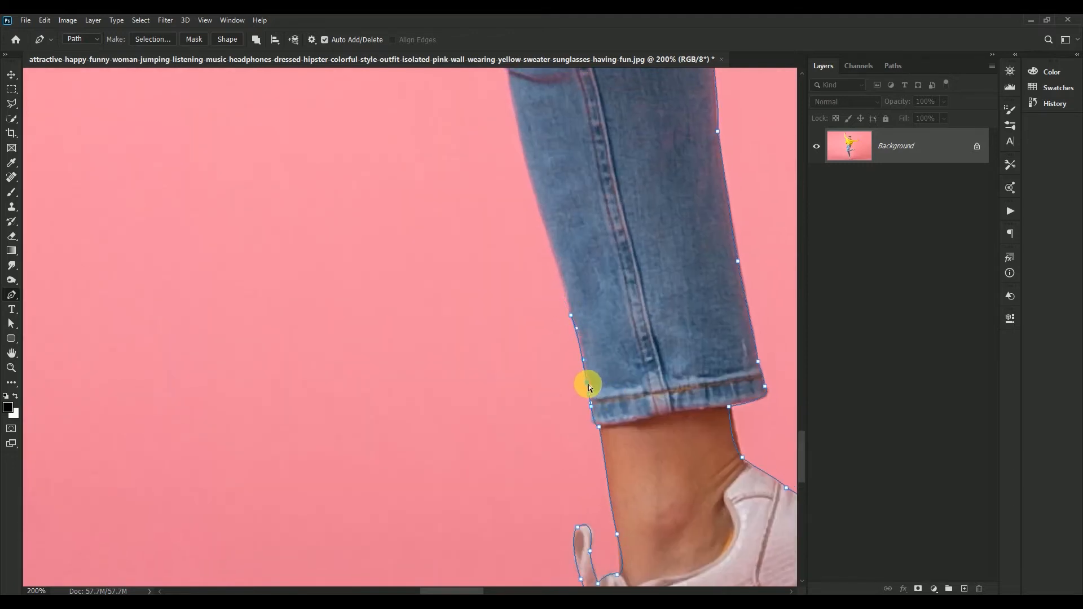
scroll(595, 395, "up", 3)
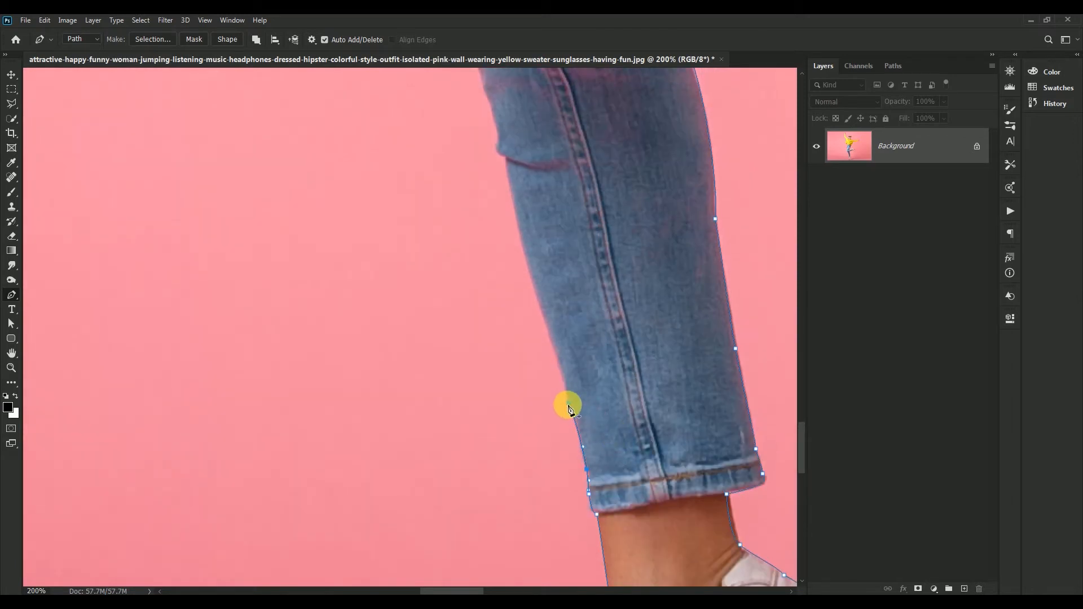
Continue the path up the front of the standing leg, following its folds to the thread hanging below the knee
left_click_drag(540, 306, 524, 268)
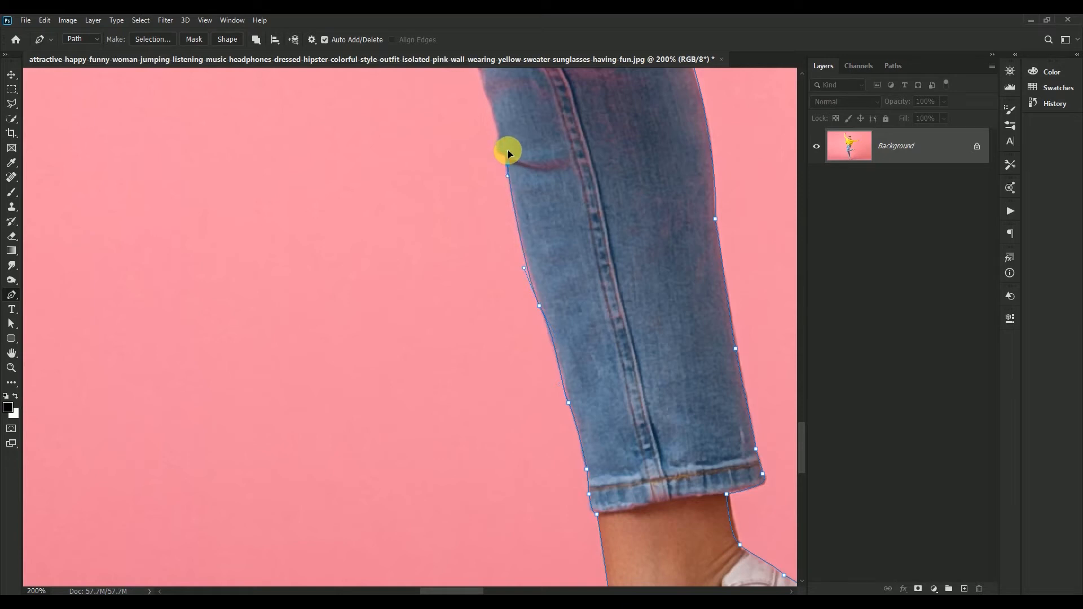
left_click_drag(507, 150, 499, 154)
left_click_drag(541, 223, 583, 450)
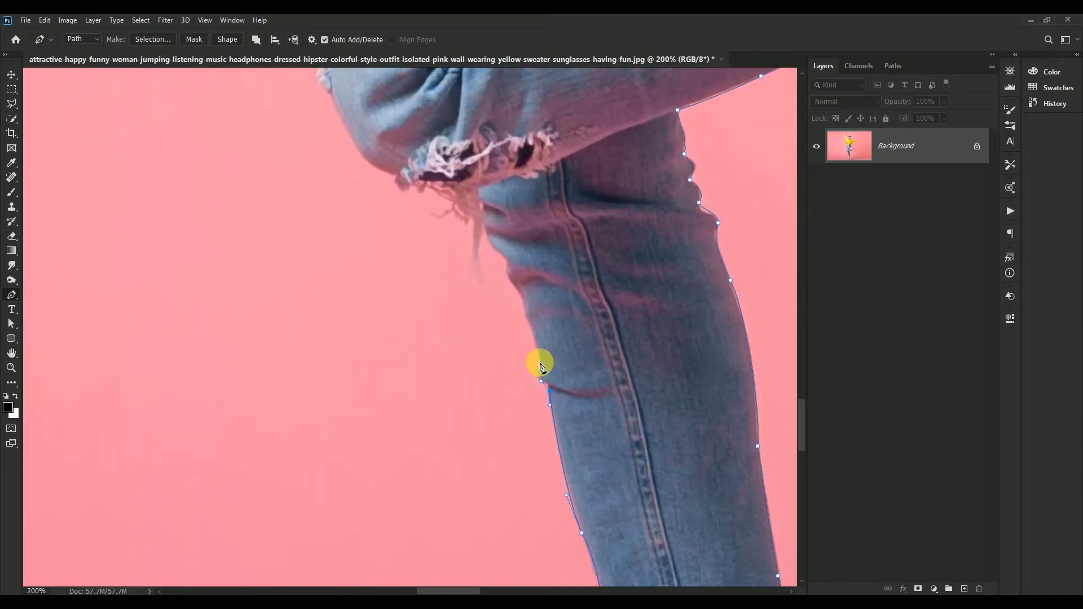
mouse_move(540, 361)
left_mouse_down()
mouse_move(545, 348)
mouse_move(534, 346)
left_mouse_up()
left_click_drag(516, 288, 485, 225)
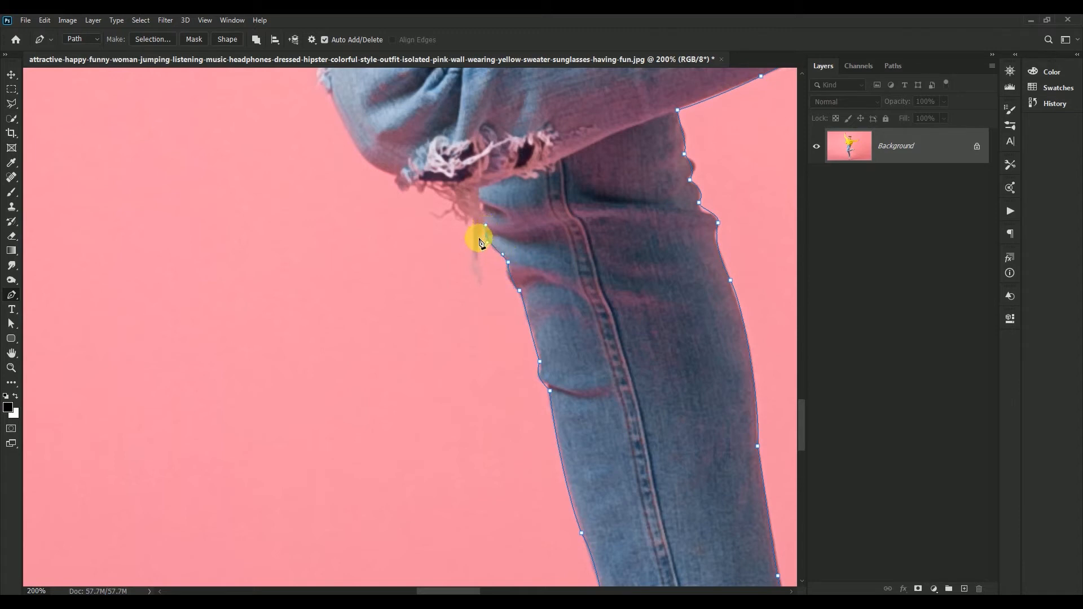
Trace around the hanging thread and along the frayed edge beneath the raised knee with closely spaced anchors
mouse_move(479, 263)
left_mouse_down()
mouse_move(481, 285)
mouse_move(474, 271)
left_mouse_up()
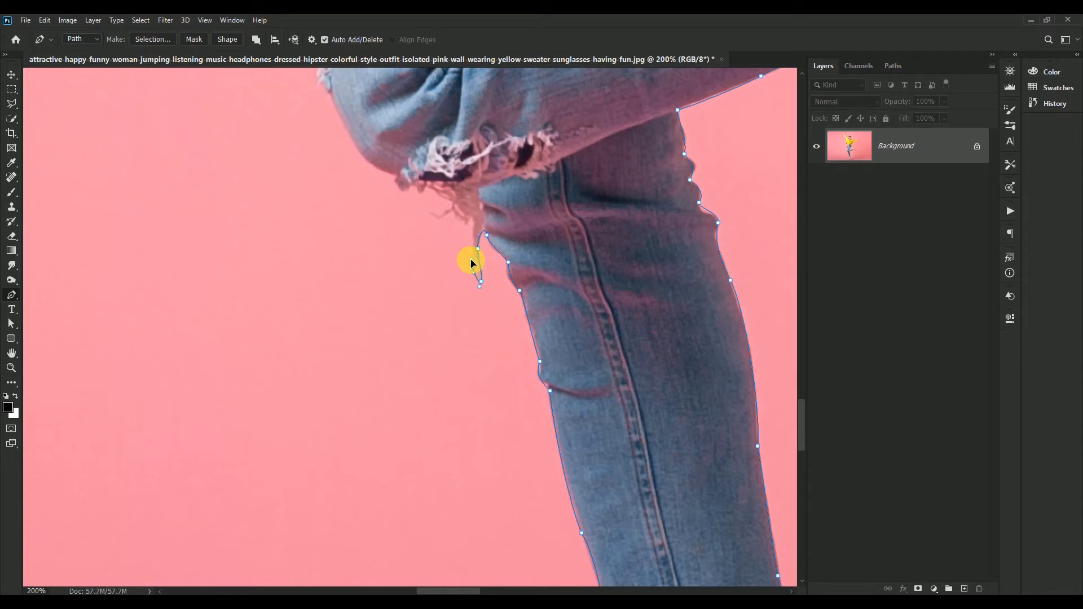
left_click_drag(475, 233, 472, 226)
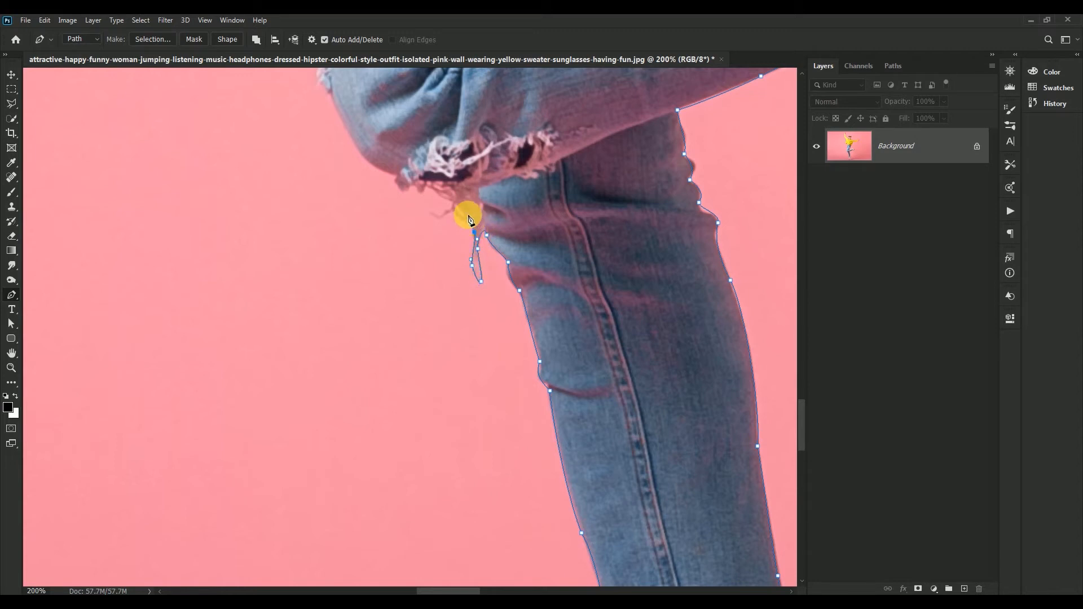
left_click(472, 216)
left_click(457, 206)
left_click(454, 204)
left_click(445, 198)
left_click(437, 194)
left_click(432, 194)
left_click(425, 191)
left_click(417, 186)
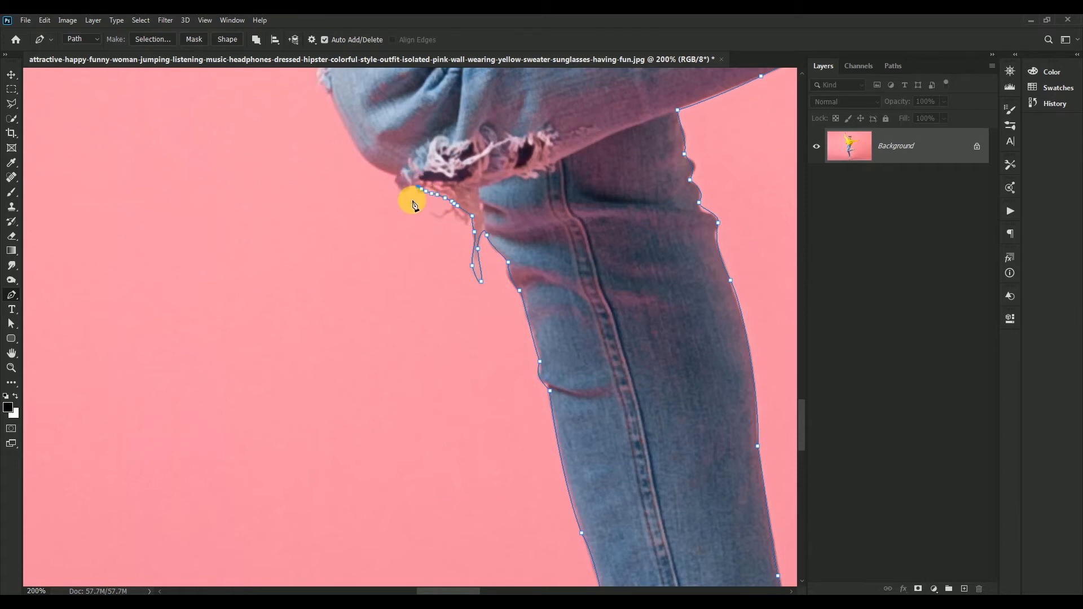
Trace around the raised knee and up the front edge of the jeans toward the upper rips
left_click_drag(415, 205, 492, 344)
left_click(485, 323)
left_click_drag(447, 301, 435, 291)
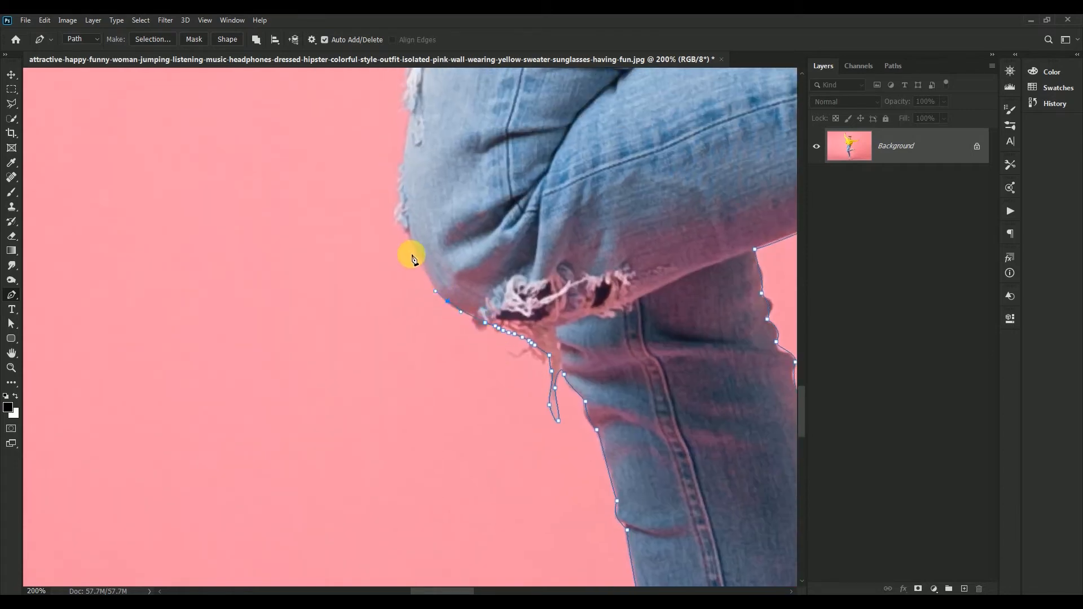
left_click(423, 273)
left_click_drag(410, 233, 399, 194)
left_click_drag(415, 94, 461, 202)
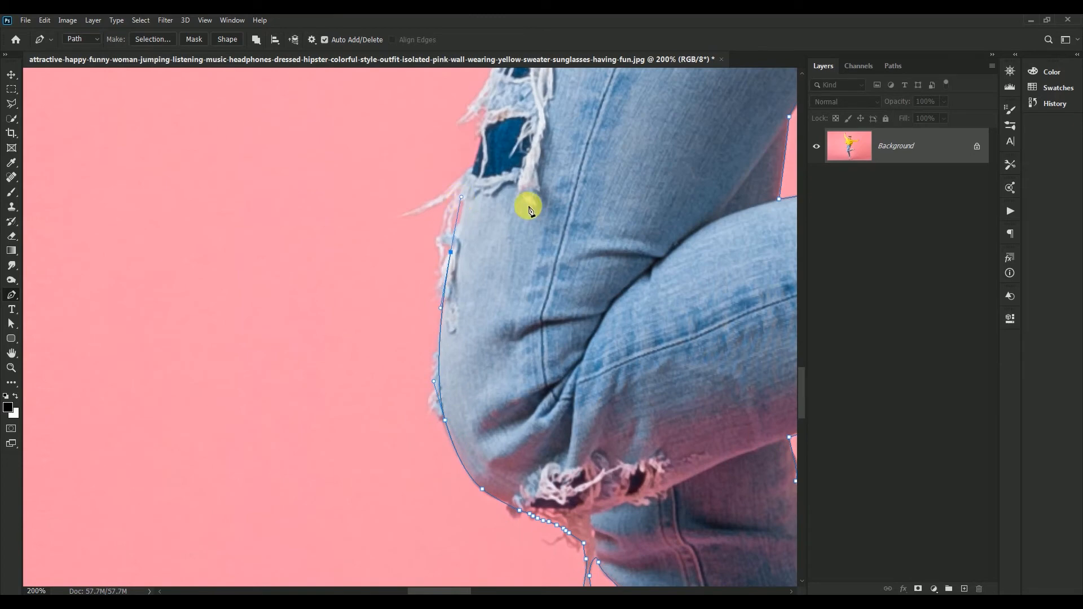
Continue the path up the thigh past the ripped openings, cutting off the loose threads
left_click_drag(494, 133, 467, 309)
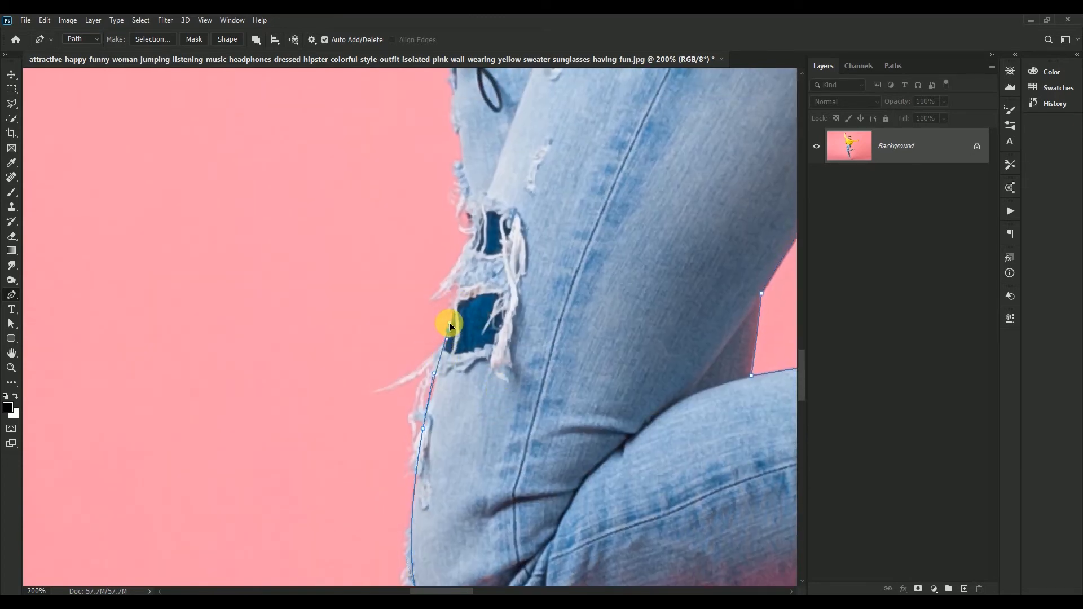
left_click(460, 286)
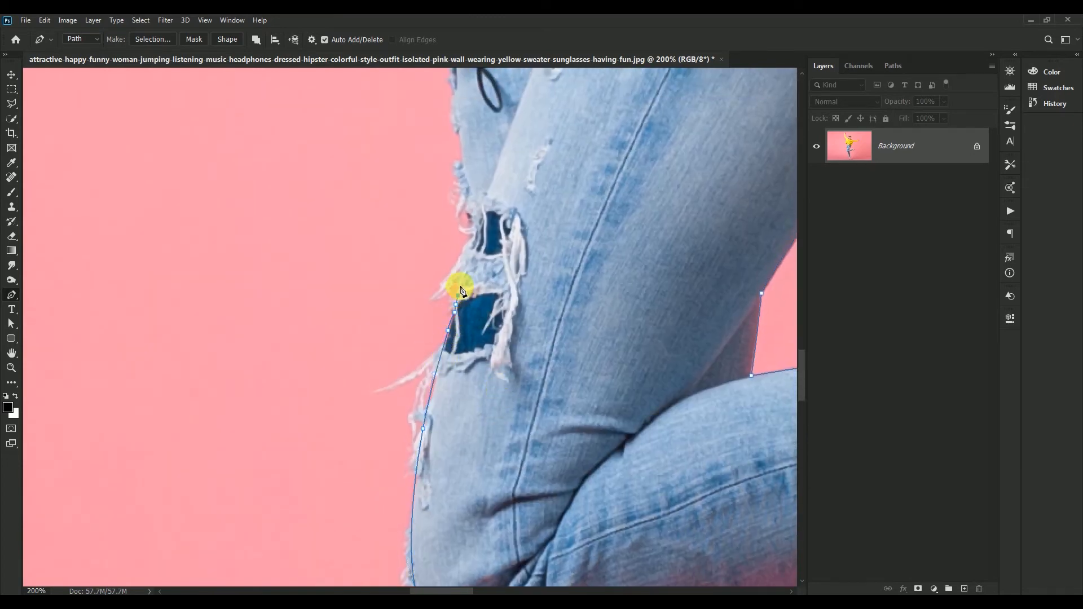
left_click(473, 236)
left_click_drag(456, 198, 460, 176)
left_click_drag(535, 176, 547, 411)
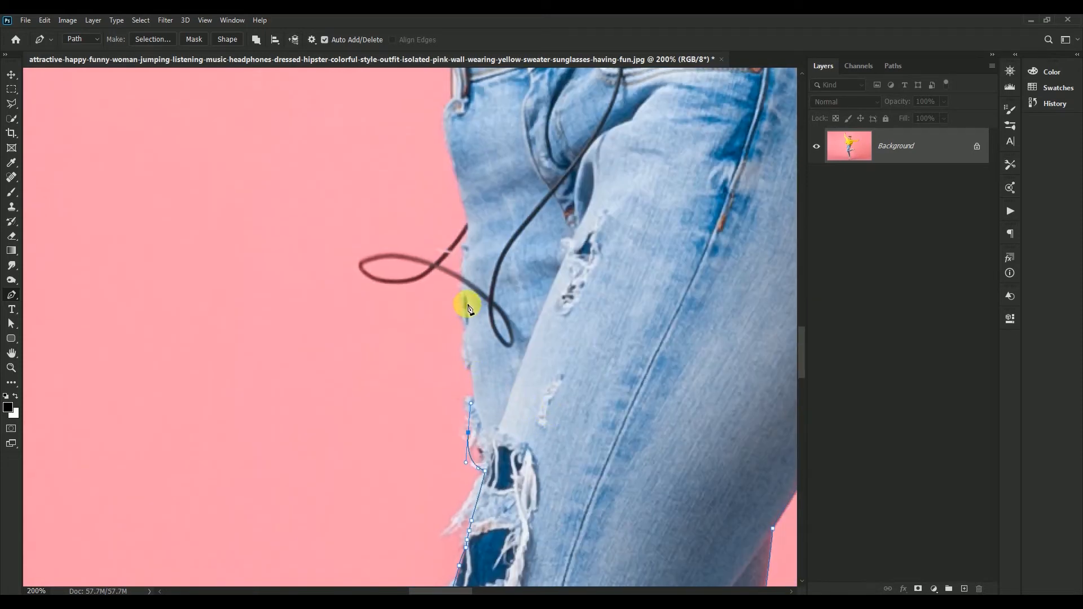
Undo the misplaced anchor on the thigh and retrace the jeans edge up to the earphone cable
left_click_drag(467, 304, 463, 295)
key("ctrl+z")
left_click_drag(473, 375, 470, 357)
left_click_drag(463, 307, 464, 292)
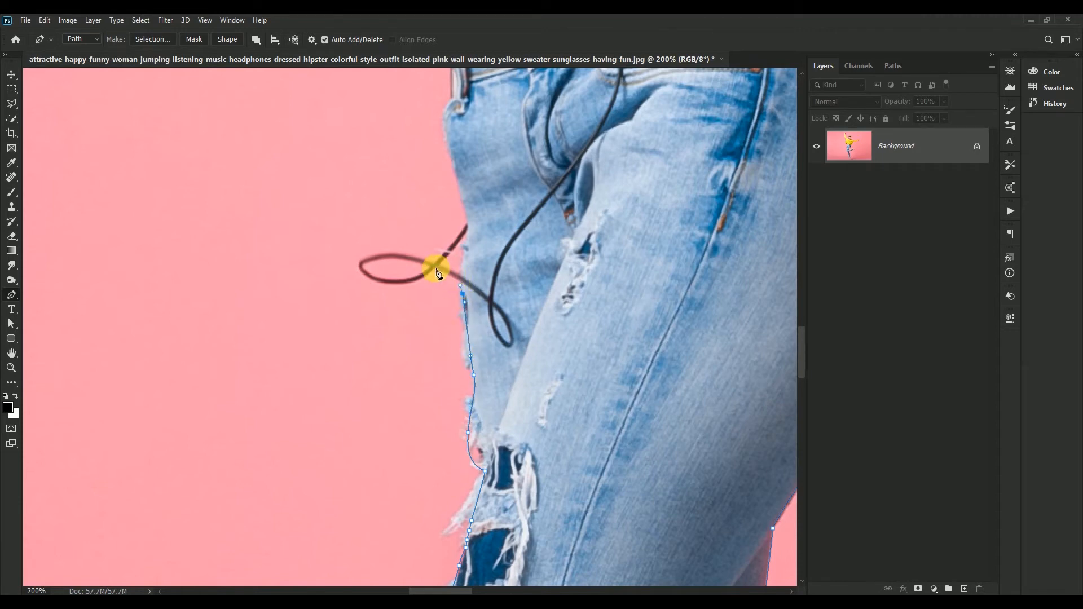
Trace around the earphone cable loop, up the hip and around the phone in the pocket
left_click_drag(435, 267, 536, 440)
left_click_drag(470, 343, 474, 339)
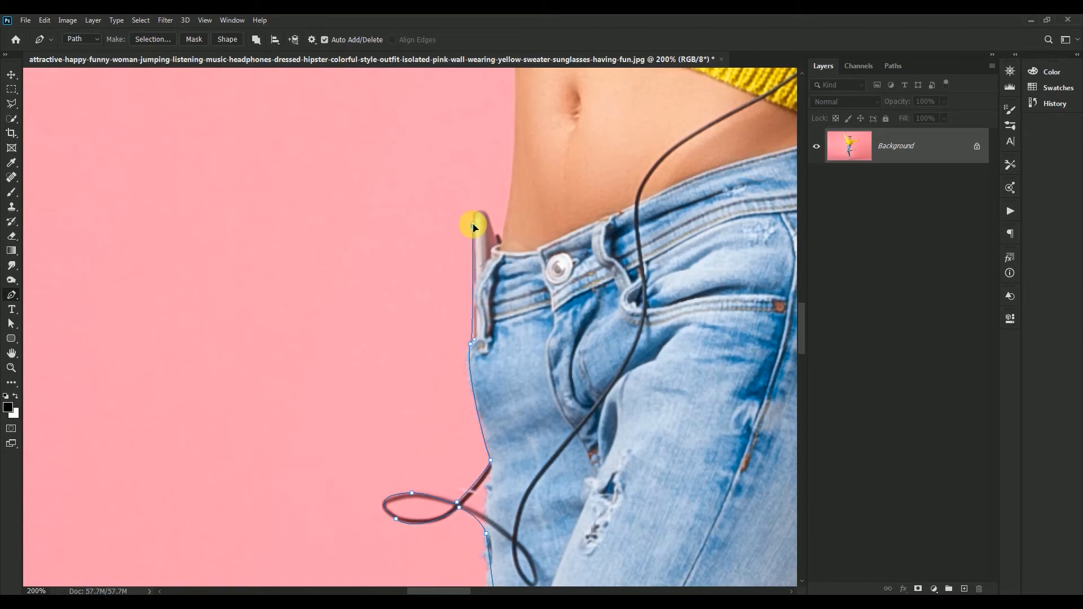
left_click_drag(473, 227, 497, 238)
Trace the bare waist and the underside of the yellow sweater's hem to its front corner
left_click_drag(511, 180, 514, 83)
scroll(507, 406, "up", 5)
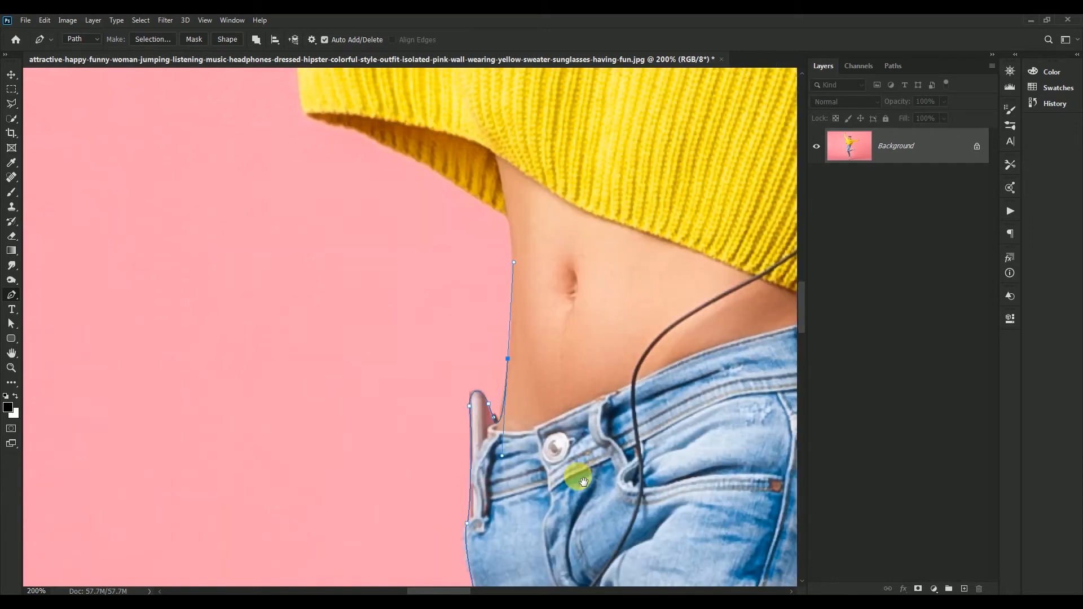
left_click_drag(506, 402, 478, 386)
left_click_drag(423, 351, 374, 358)
left_click_drag(324, 307, 443, 463)
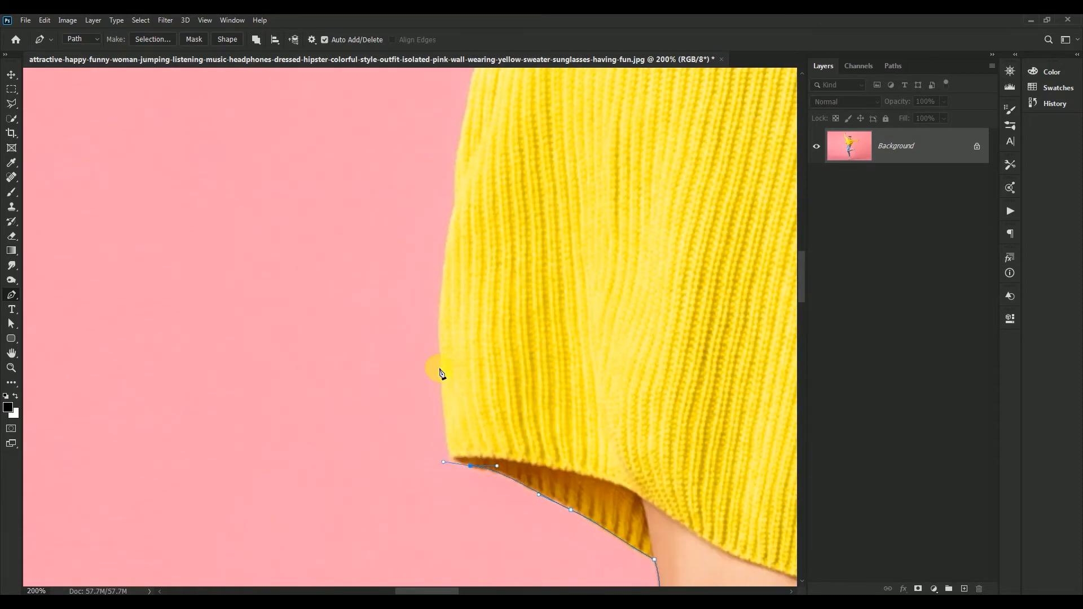
Trace the yellow sweater's outer side from the hem corner up to just below the armpit, undoing the first misplaced anchor
left_click_drag(439, 367, 435, 317)
key("ctrl+z")
left_click_drag(443, 407, 437, 347)
left_click_drag(531, 339, 458, 580)
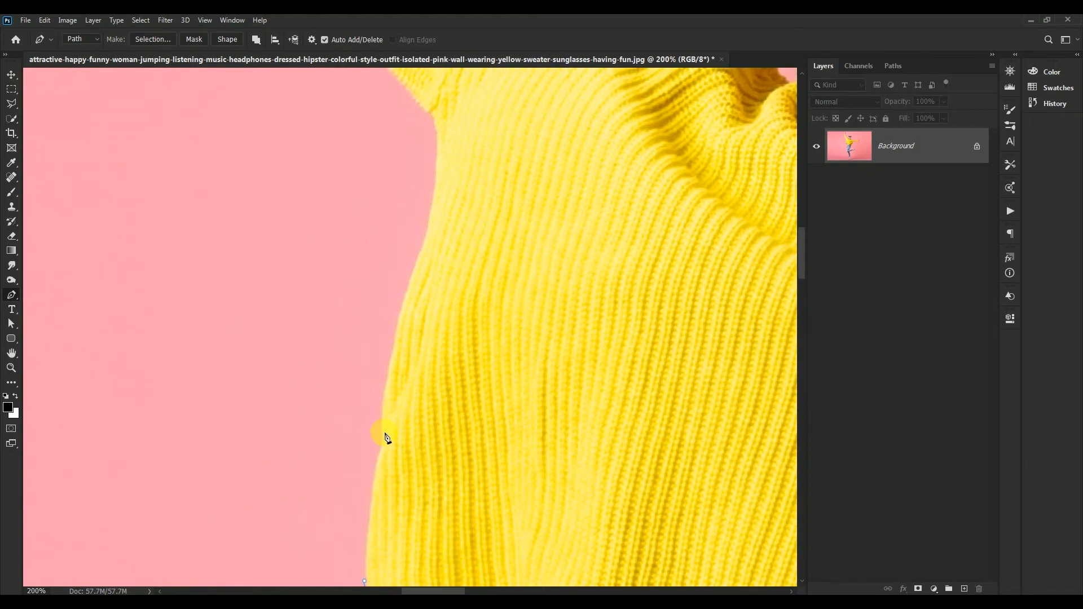
left_click_drag(384, 432, 382, 384)
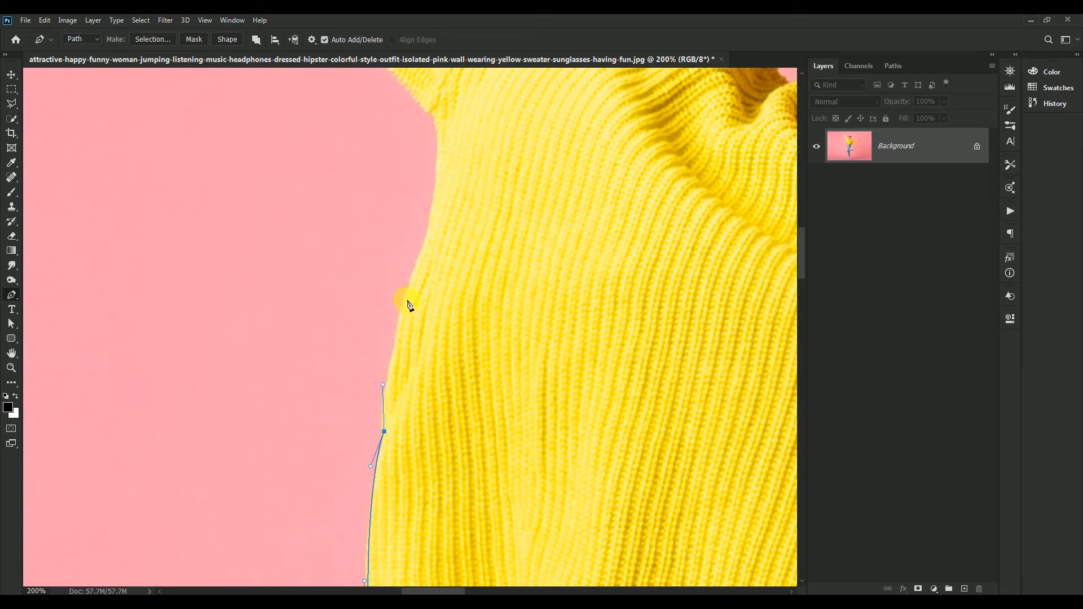
left_click_drag(407, 299, 411, 277)
left_click_drag(489, 290, 517, 469)
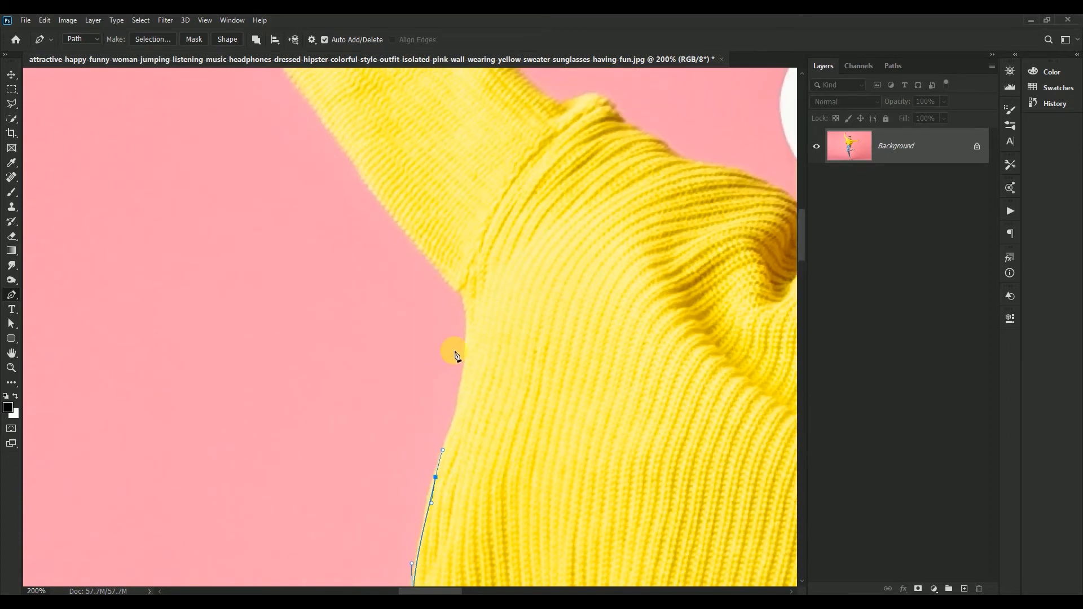
left_click_drag(465, 357, 466, 316)
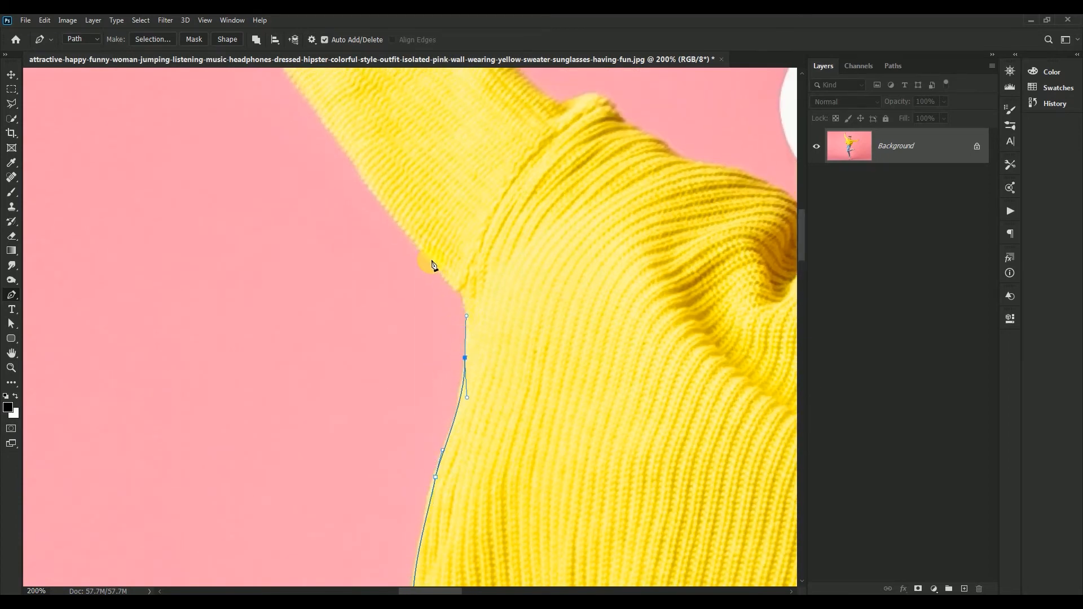
Continue the path around the armpit and along the outer edge of the raised sleeve to just below the cuff
left_click_drag(428, 257, 530, 502)
left_click_drag(453, 370, 427, 338)
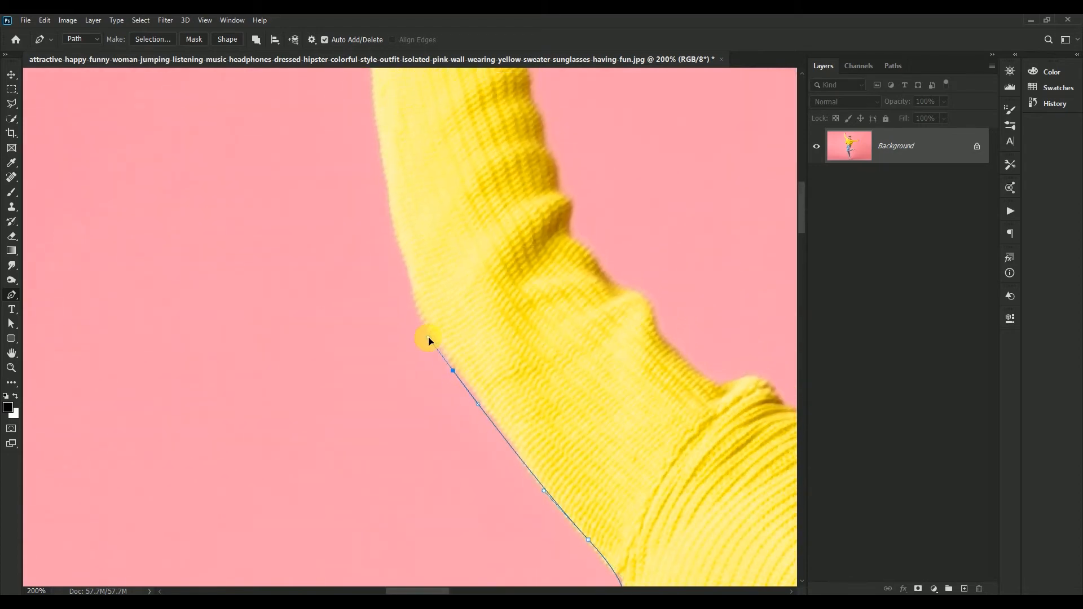
left_click_drag(453, 372, 455, 371)
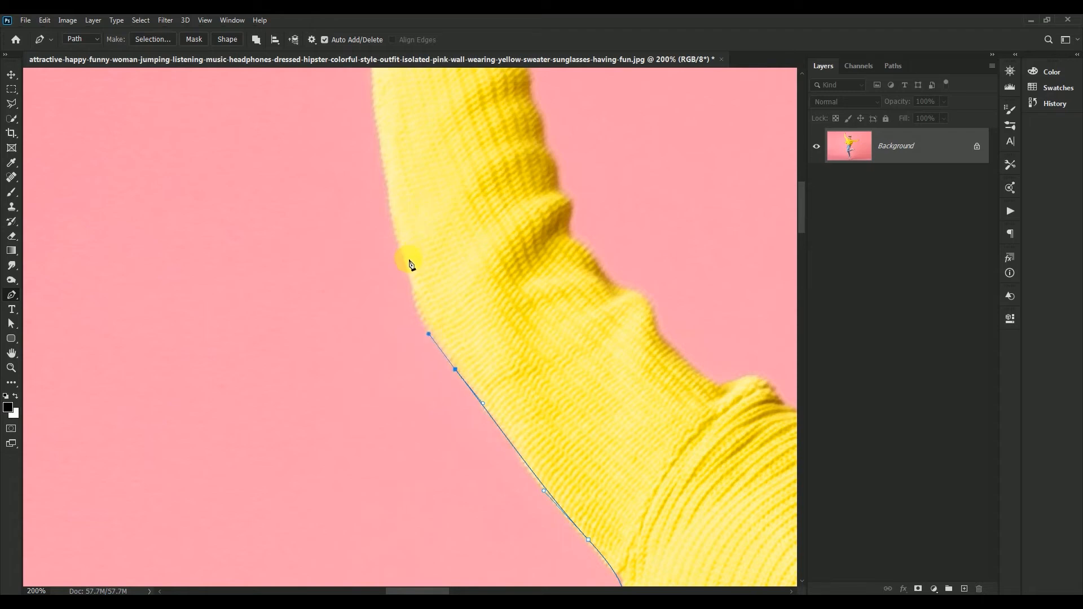
left_click_drag(404, 259, 394, 212)
left_click_drag(437, 222, 498, 479)
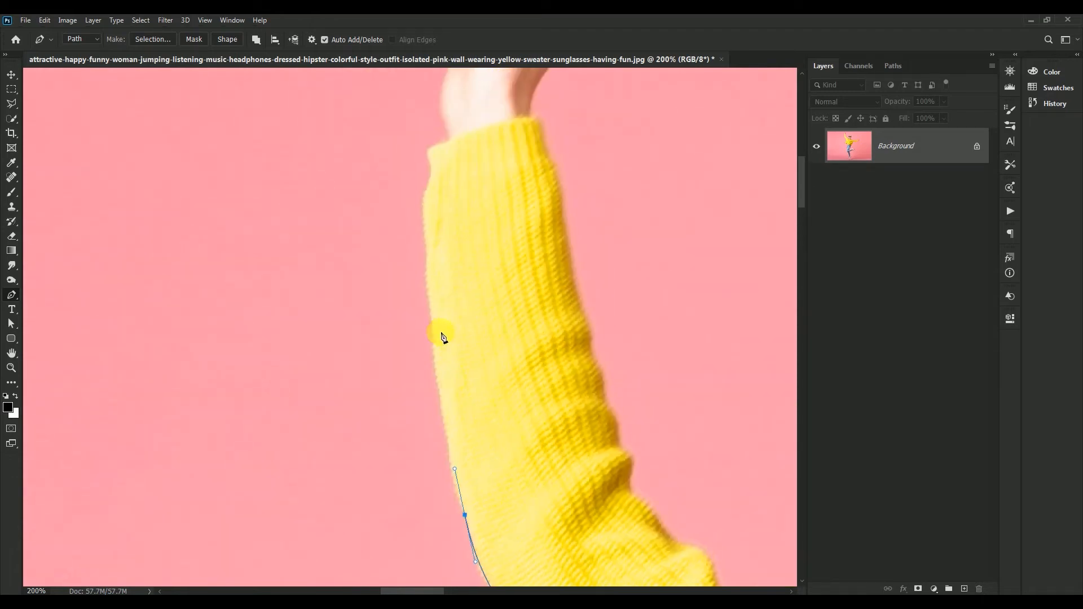
left_click_drag(433, 331, 428, 288)
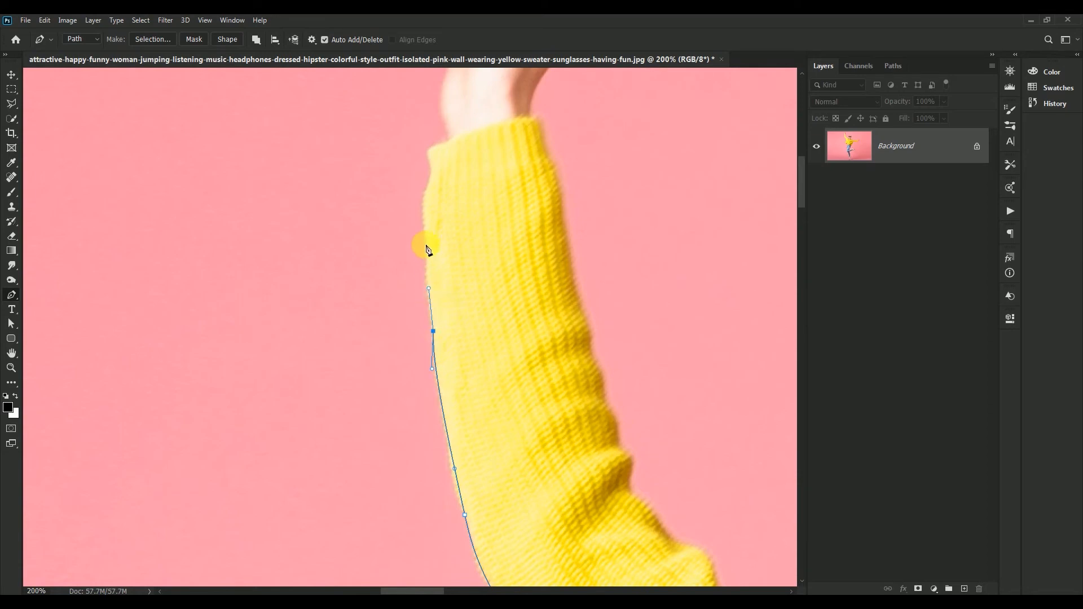
left_click_drag(425, 244, 426, 231)
Trace around the cuff corner and up the wrist and palm edge to the base of the little finger
left_click_drag(430, 178, 497, 455)
left_click_drag(440, 420, 459, 422)
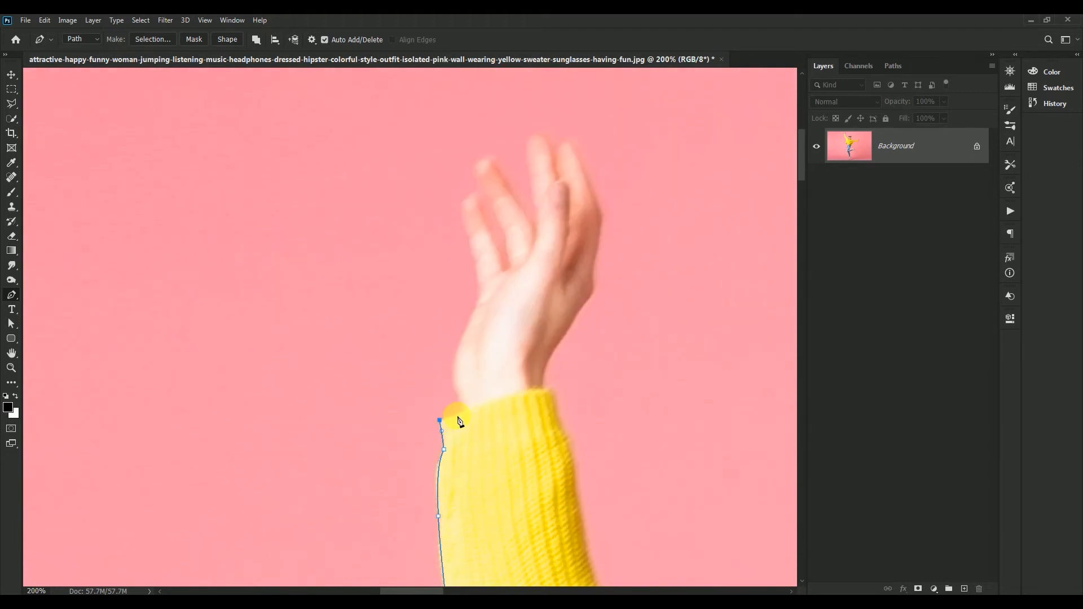
mouse_move(446, 381)
left_mouse_down()
mouse_move(438, 375)
mouse_move(453, 376)
left_mouse_up()
key("ctrl+z")
left_click_drag(460, 336, 466, 326)
left_click_drag(478, 288, 472, 275)
left_click_drag(534, 289, 530, 384)
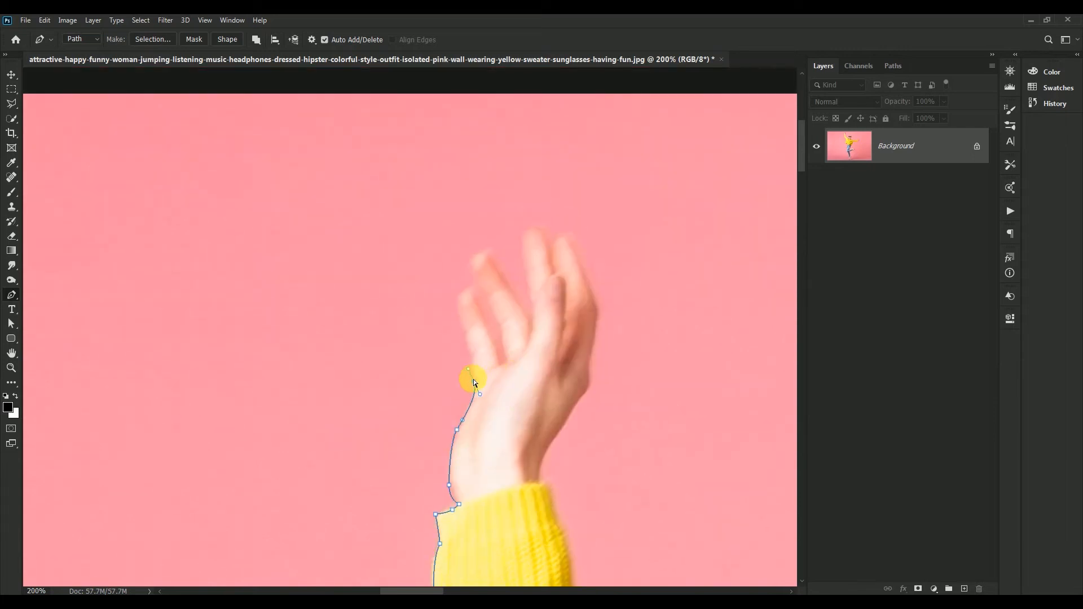
Trace around the first three fingers of the raised hand, following the gaps between them
mouse_move(457, 301)
left_mouse_down()
mouse_move(451, 293)
mouse_move(478, 298)
left_mouse_up()
left_click_drag(502, 344, 504, 328)
left_click_drag(469, 269, 505, 285)
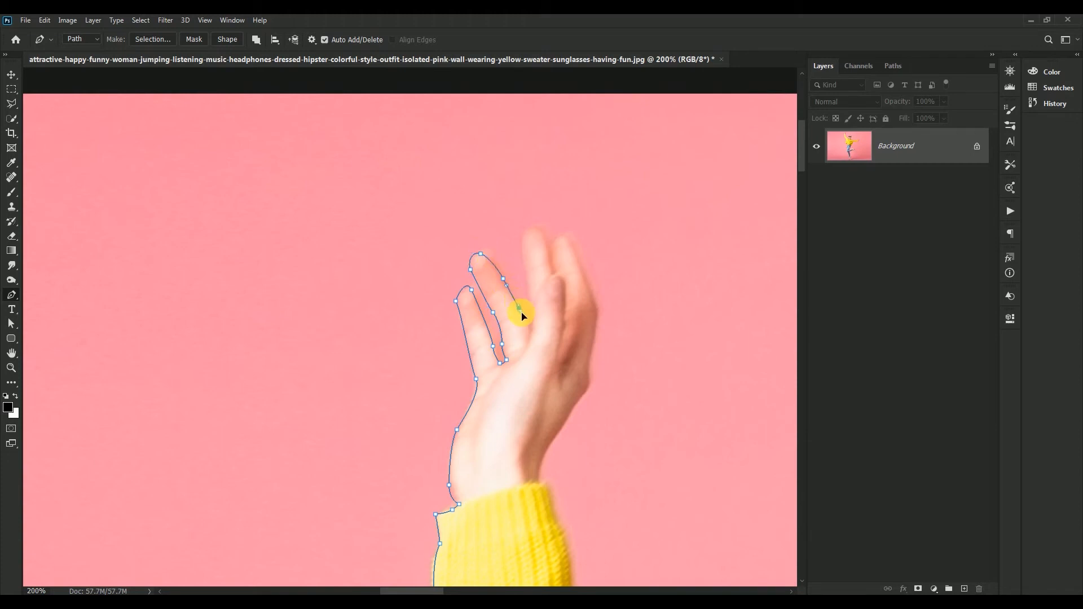
left_click_drag(530, 336, 528, 298)
left_click_drag(523, 240, 544, 241)
left_click(547, 248)
Trace the last fingertip and the far edge of the raised hand down to the wrist at the cuff
left_click_drag(560, 237, 568, 242)
left_click_drag(585, 279, 595, 308)
left_click_drag(589, 354, 588, 372)
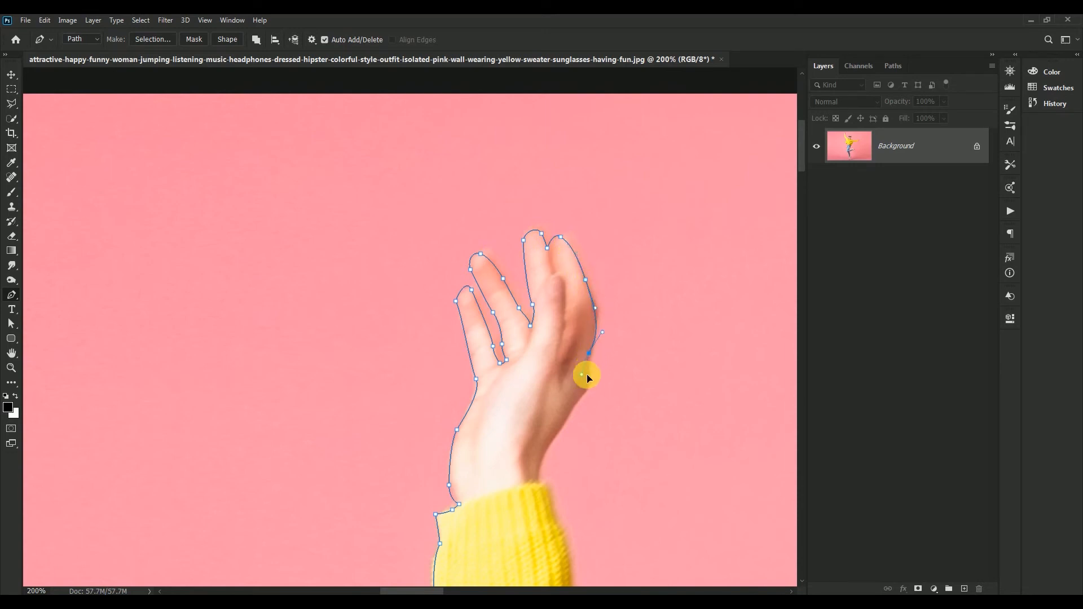
left_click(579, 401)
left_click_drag(576, 397, 577, 404)
left_click(551, 442)
left_click(541, 458)
left_click_drag(539, 481, 517, 387)
Trace the inner edge of the raised sleeve from the cuff down over its folds to the start of the shoulder
left_click(511, 390)
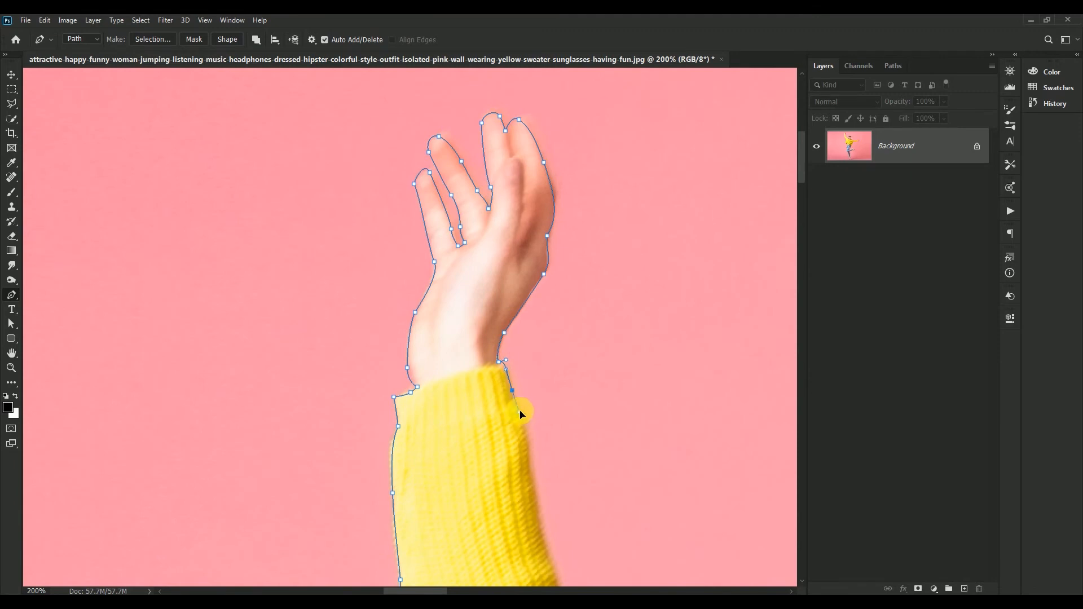
left_click(519, 405)
left_click_drag(526, 447, 489, 382)
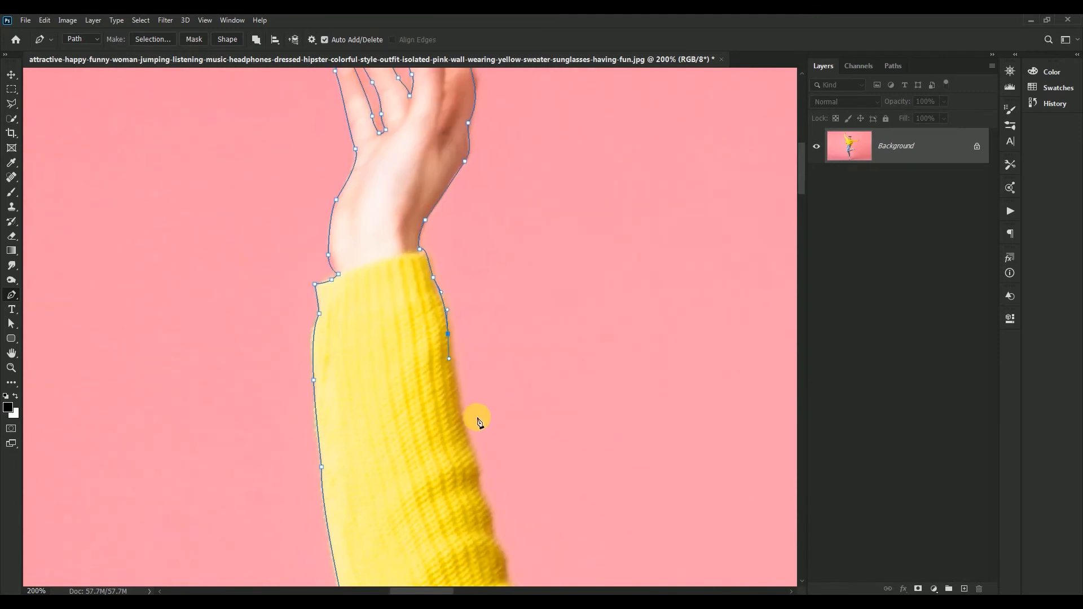
left_click_drag(462, 424, 409, 290)
left_click_drag(445, 375, 477, 402)
key("ctrl+z")
left_click_drag(515, 458, 533, 473)
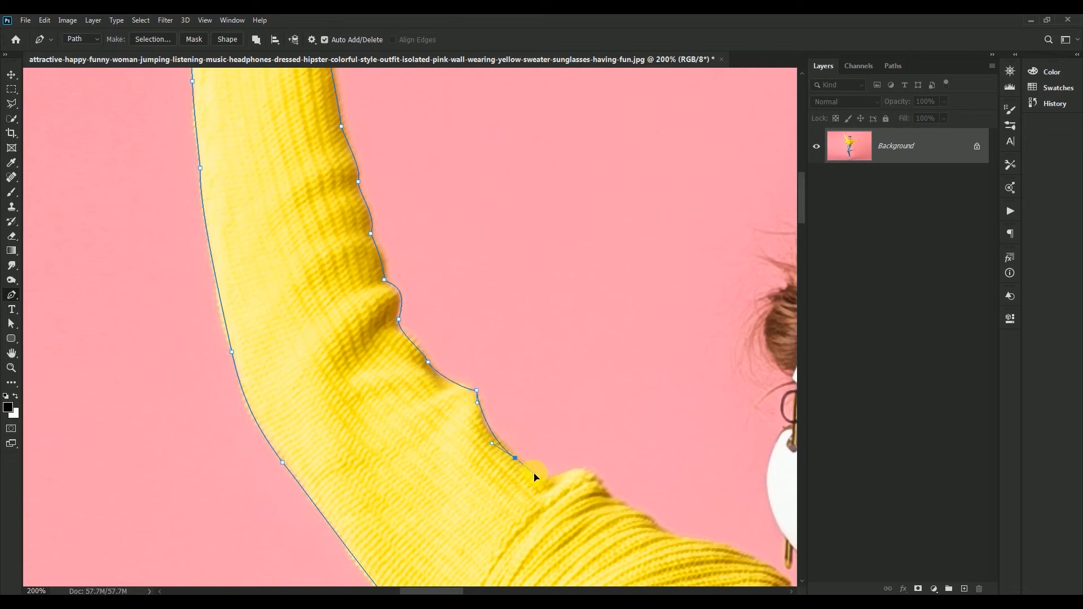
left_click_drag(598, 491, 440, 390)
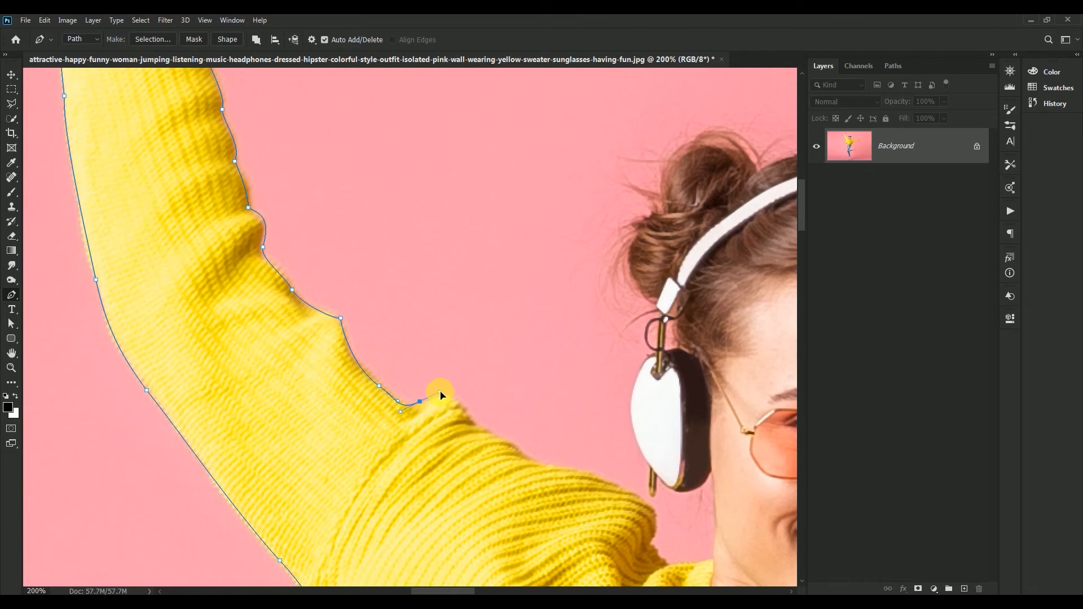
Trace the top of the sweater's shoulder and collar up to the side of the neck
left_click(464, 406)
left_click_drag(530, 459, 506, 458)
left_click_drag(528, 470, 545, 479)
mouse_move(547, 517)
left_mouse_down()
mouse_move(538, 539)
mouse_move(551, 534)
left_mouse_up()
left_click_drag(562, 536, 608, 537)
left_click(582, 541)
Trace up the neck and around the white headphone ear cup and its metal pin to the headband slider
left_click_drag(608, 457, 551, 448)
mouse_move(550, 446)
left_mouse_down()
mouse_move(552, 475)
mouse_move(541, 434)
left_mouse_up()
left_click(546, 472)
left_click_drag(530, 359, 542, 329)
left_click(553, 327)
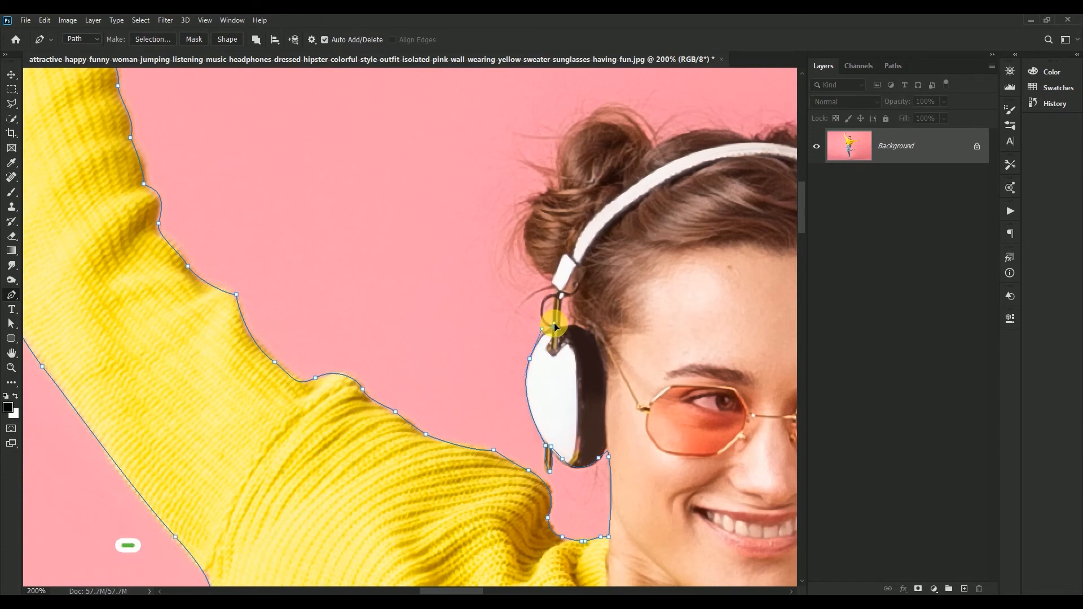
left_click(561, 291)
left_click_drag(557, 288, 555, 287)
left_click(553, 281)
Trace around the first hair bun to the dip beside the crown, cutting off the loose hairs
left_click(529, 245)
left_click_drag(538, 202, 556, 175)
left_click_drag(616, 222, 504, 337)
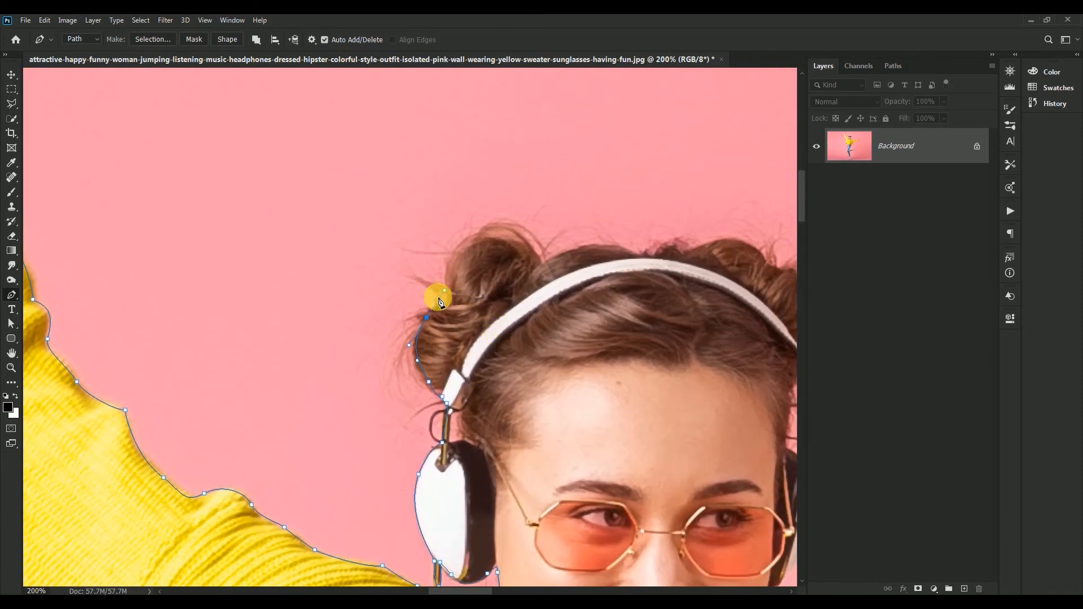
left_click_drag(500, 241, 526, 251)
left_click_drag(601, 244, 614, 236)
left_click_drag(537, 260, 544, 265)
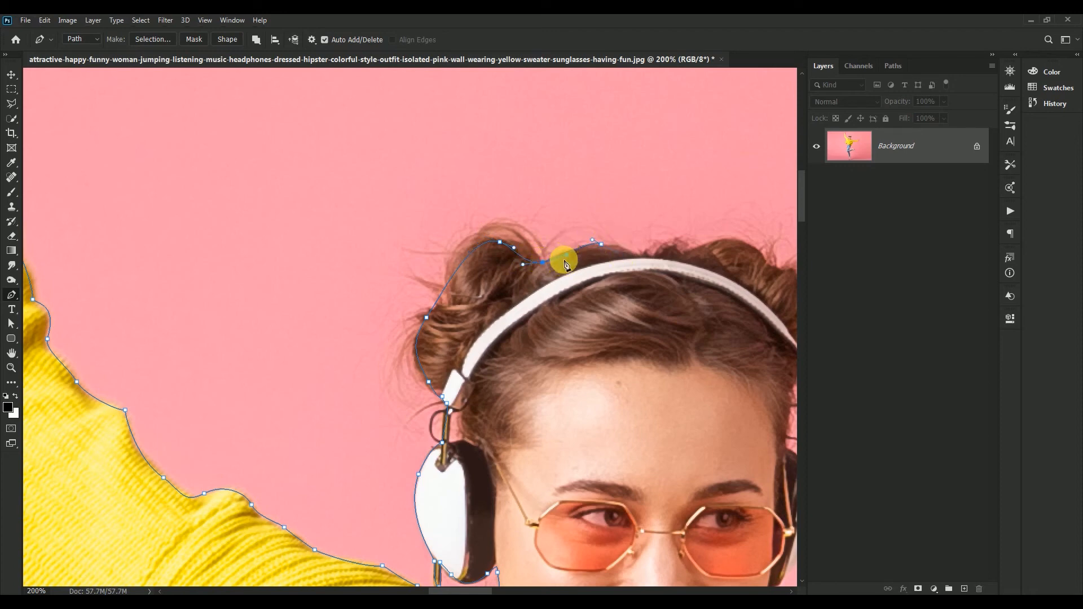
Continue the path over the crown, around the second hair bun and down the headband to its slider
left_click_drag(649, 299, 621, 333)
scroll(621, 332, "down", 2)
scroll(621, 333, "right", 2)
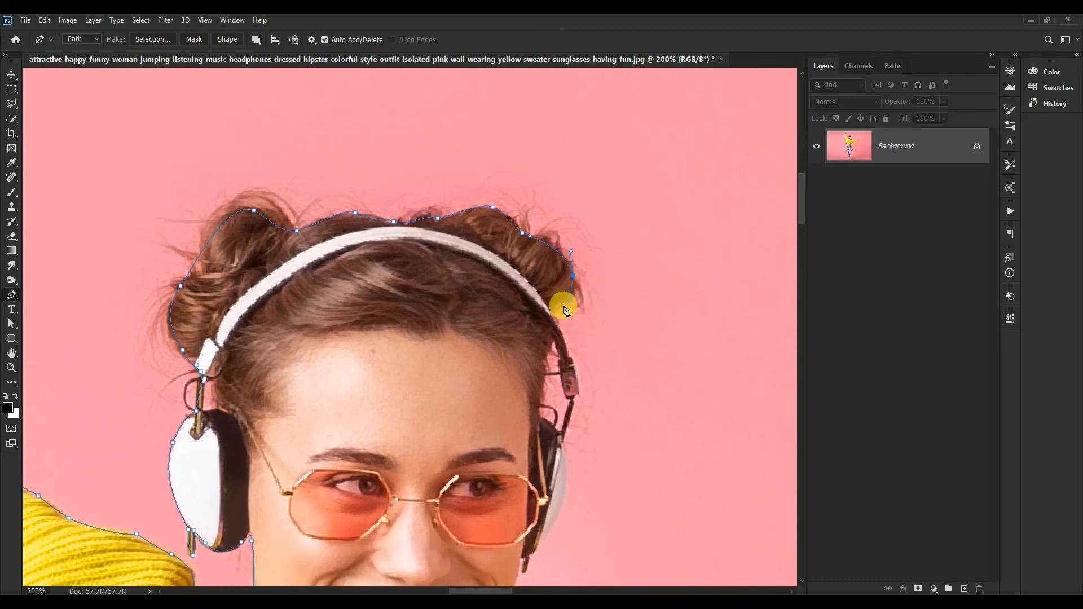
mouse_move(550, 310)
left_mouse_down()
mouse_move(566, 330)
mouse_move(575, 399)
left_mouse_up()
scroll(569, 367, "down", 2)
left_click_drag(561, 320, 561, 331)
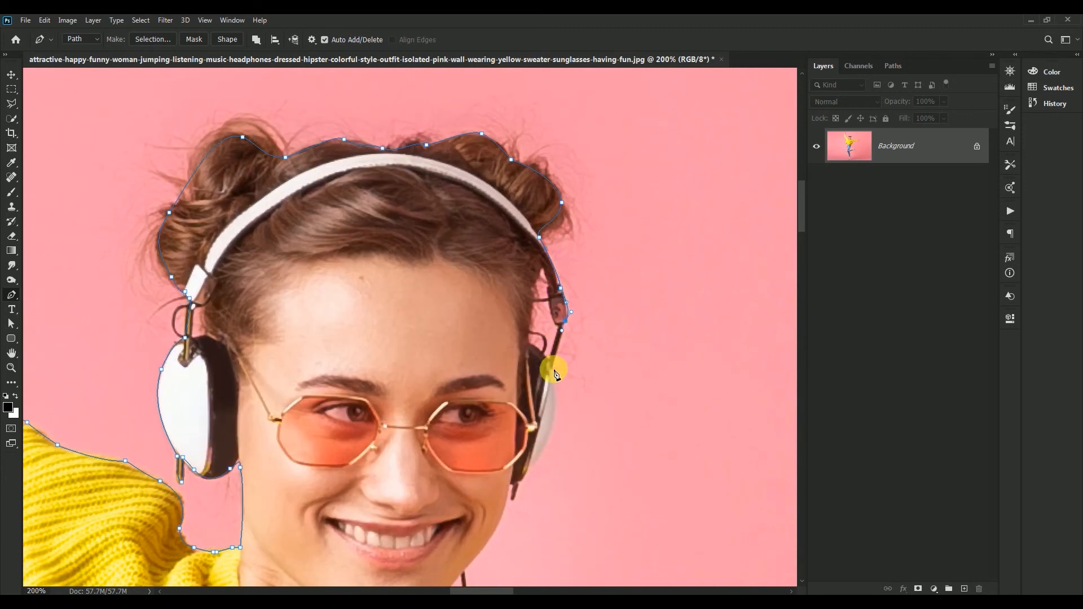
Trace the second ear cup, cheek, cable and collar, and close the path at its starting anchor on the shoulder
left_click_drag(555, 427, 541, 399)
left_click_drag(503, 473, 499, 494)
left_click(502, 550)
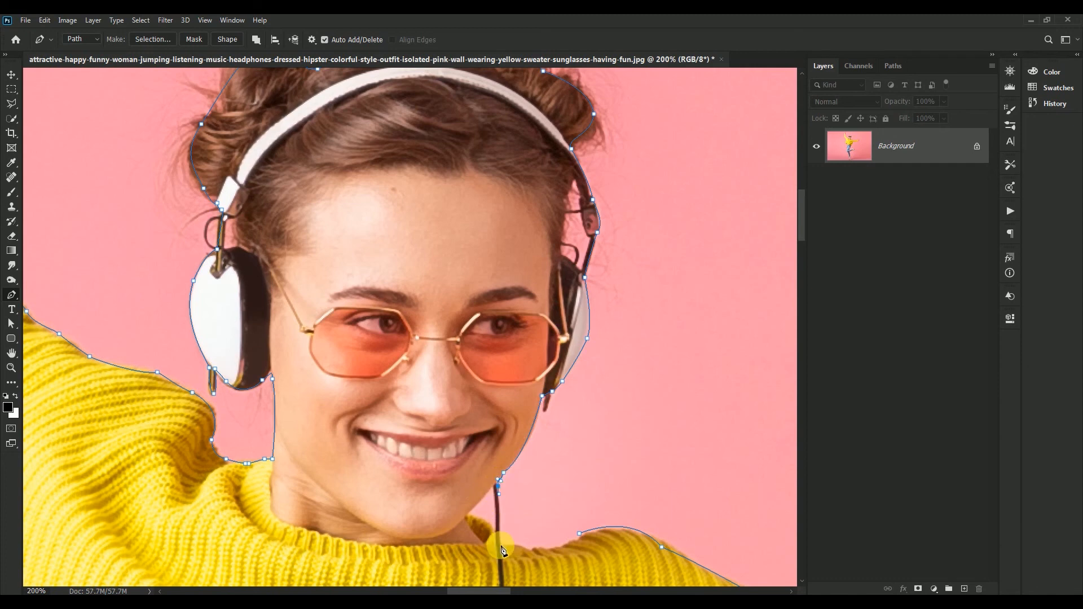
left_click_drag(501, 545, 600, 519)
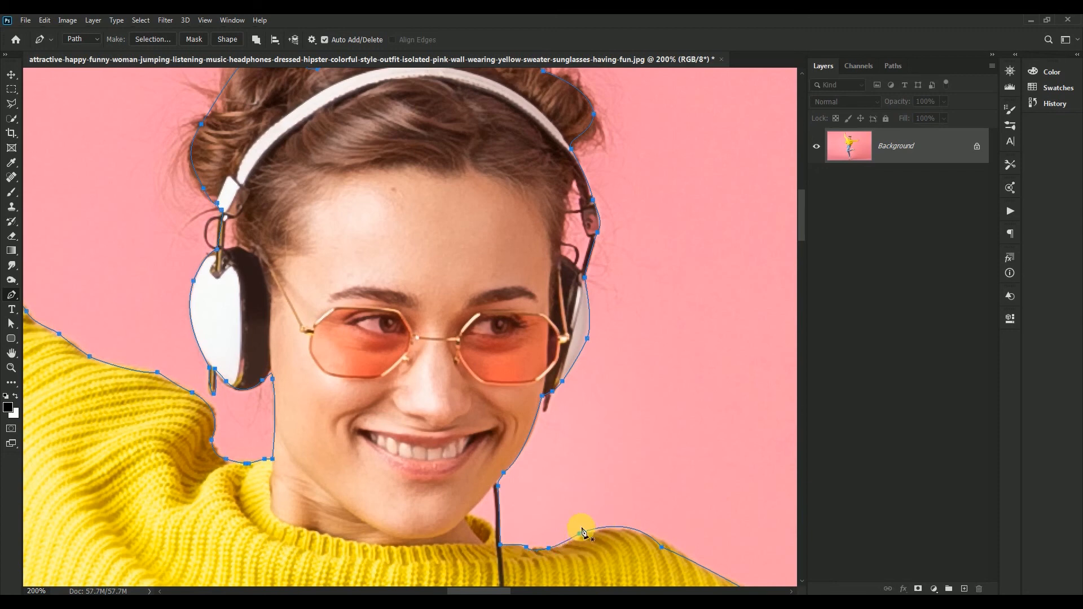
left_click_drag(574, 523, 582, 541)
Convert the closed outline path into a new anti-aliased selection and add a layer mask from it
right_click(583, 536)
left_click(641, 336)
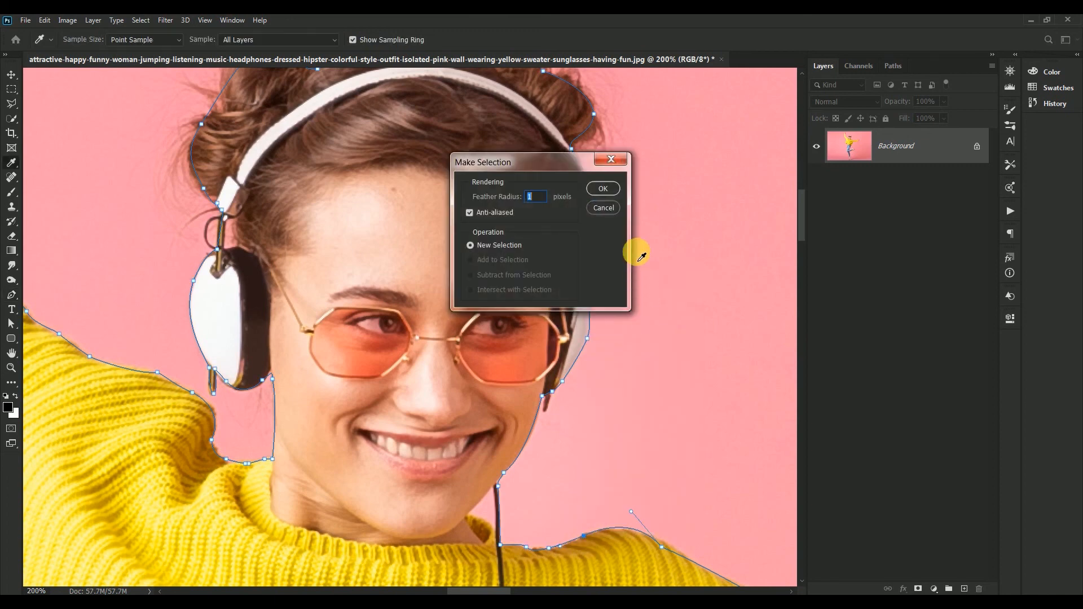
left_click(601, 187)
scroll(654, 272, "down", 6)
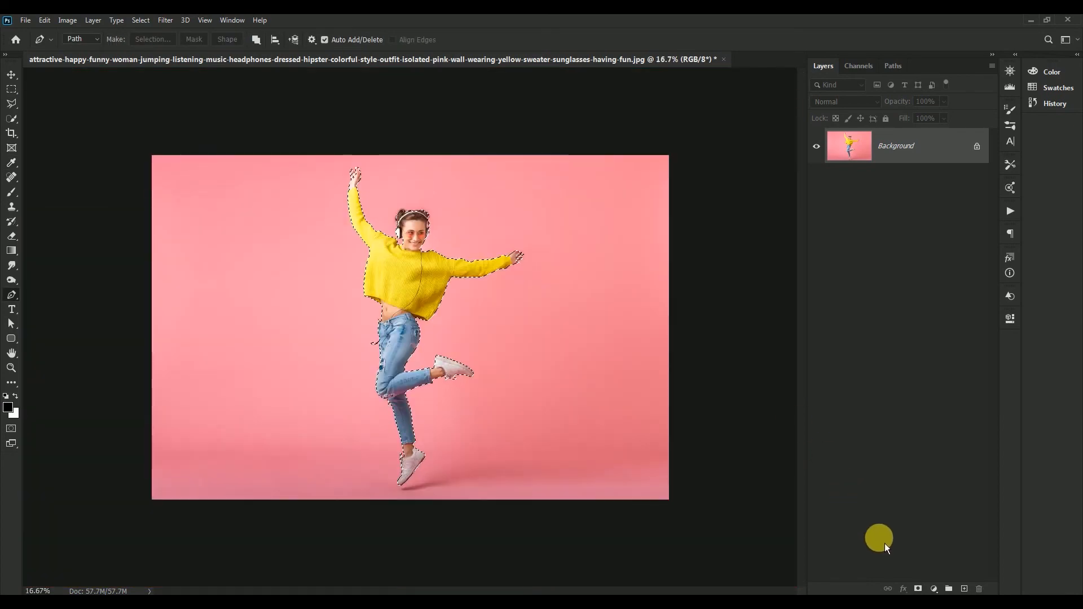
left_click(918, 588)
Target the layer's image instead of its mask and trace the pink gap between the earphone cable and the jeans
scroll(461, 348, "up", 5)
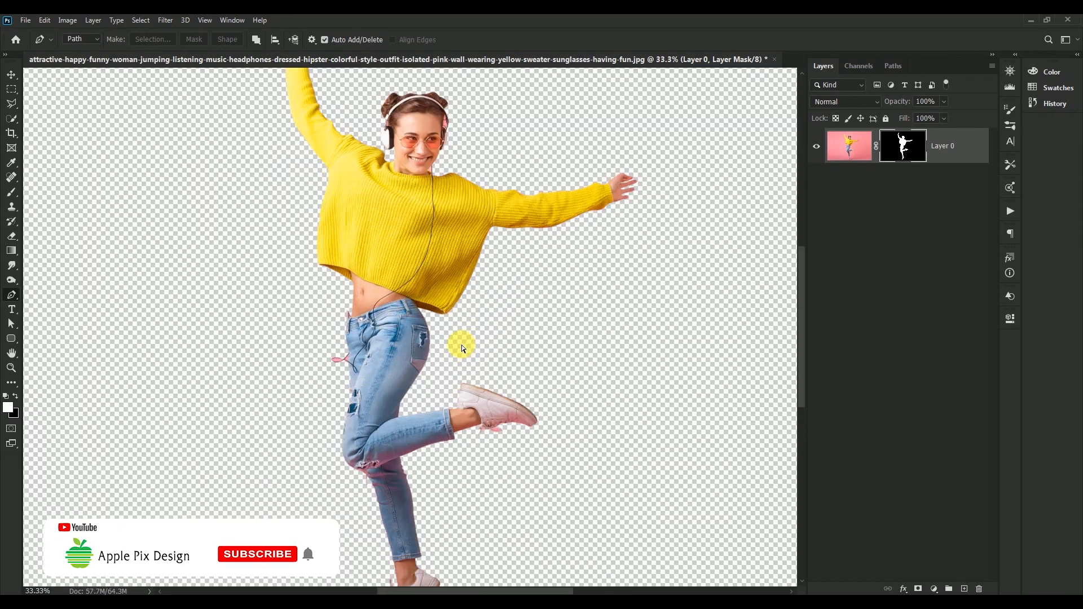
left_click_drag(406, 234, 461, 281)
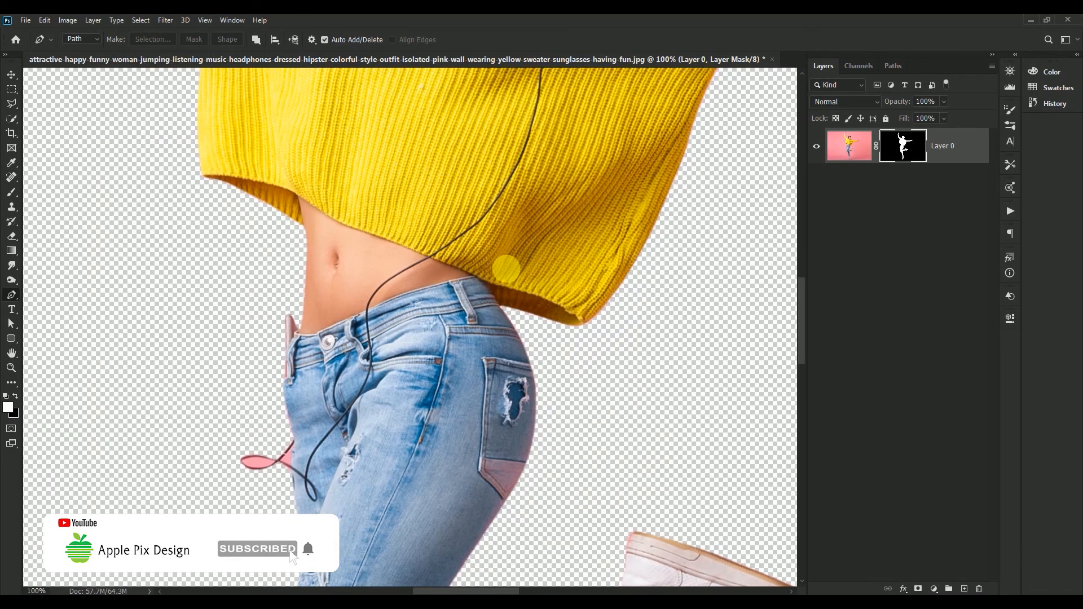
key("ctrl+plus")
key("ctrl+plus")
left_click_drag(469, 351, 530, 226)
left_click_drag(434, 407, 563, 329)
left_click(845, 148)
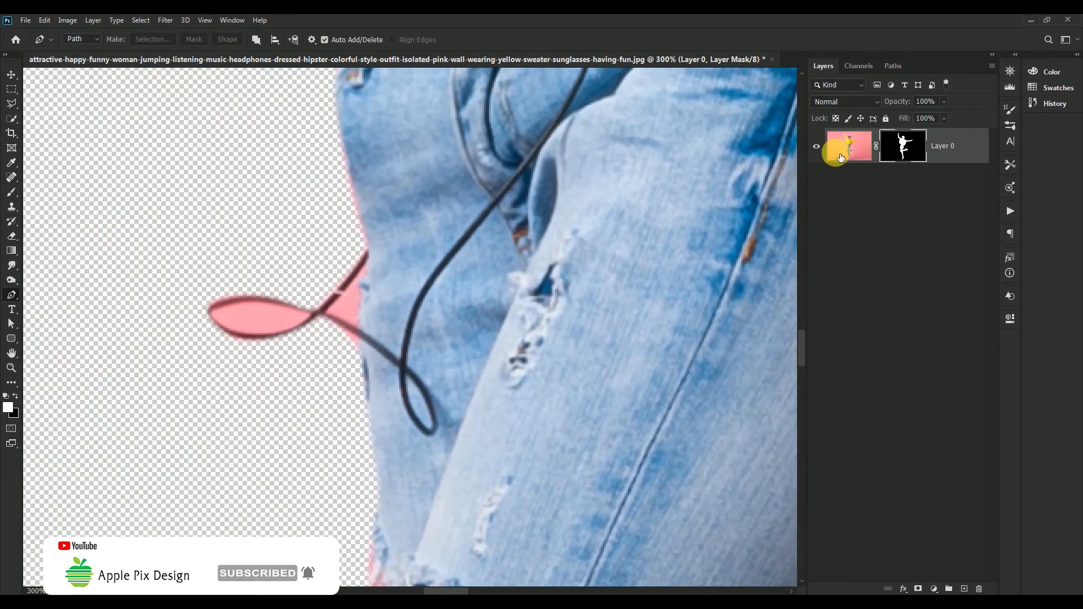
key("ctrl+plus")
left_click_drag(282, 280, 498, 331)
left_click(506, 325)
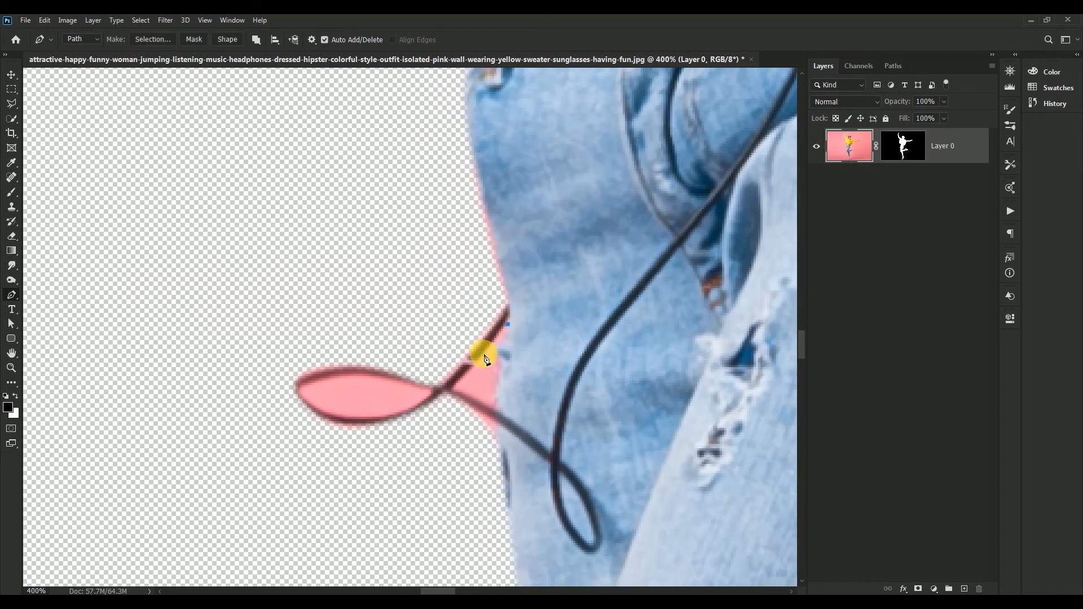
mouse_move(480, 356)
left_mouse_down()
mouse_move(458, 391)
mouse_move(495, 374)
mouse_move(497, 348)
left_mouse_up()
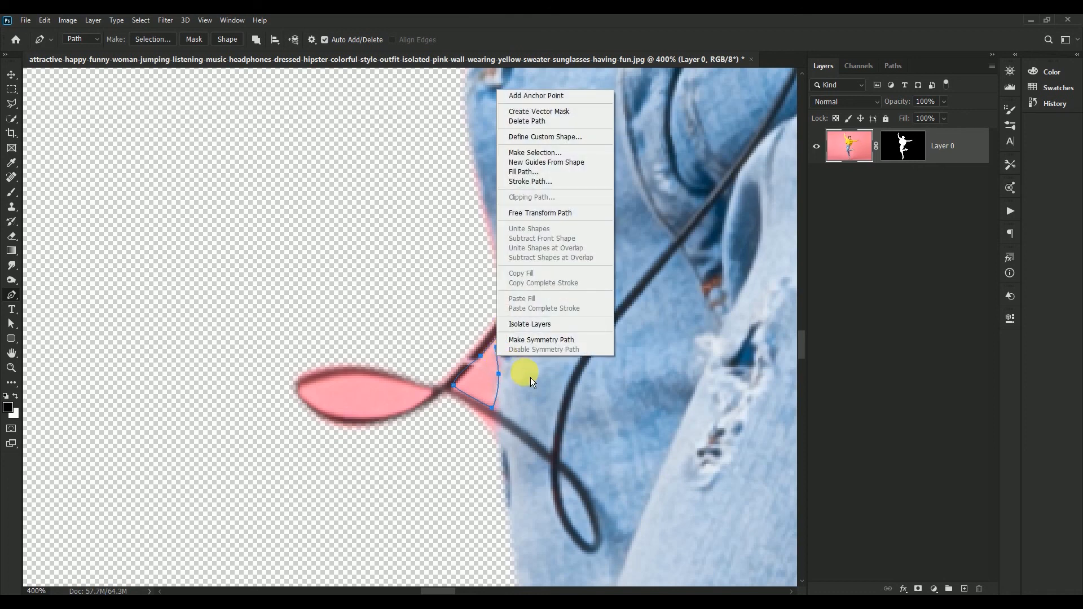
Turn the gap path into a selection, delete the pink inside it and deselect
right_click(497, 357)
left_click(534, 152)
left_click(602, 186)
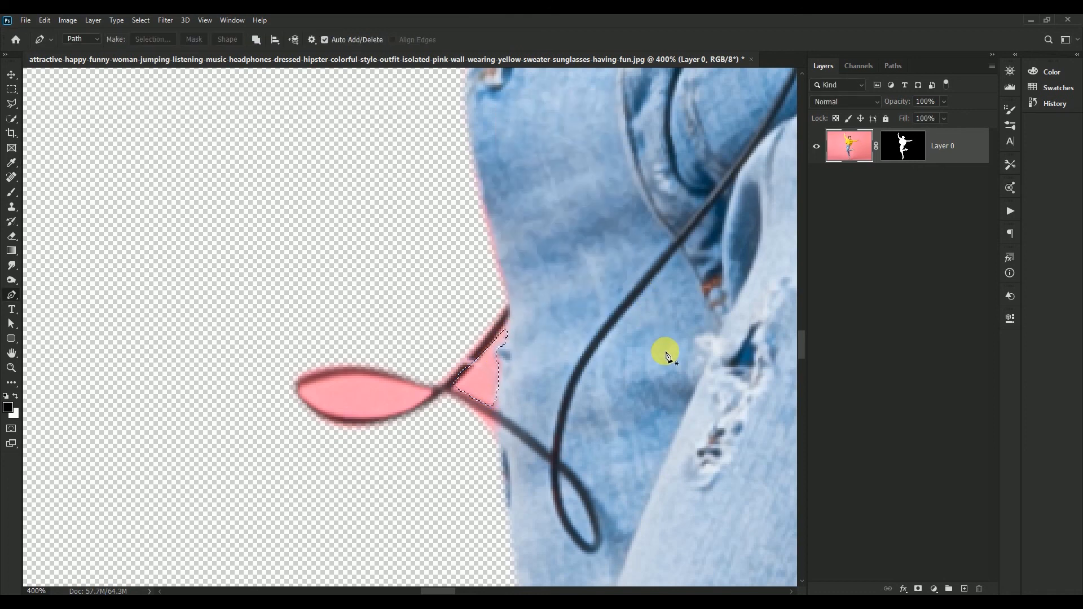
key("ctrl+d")
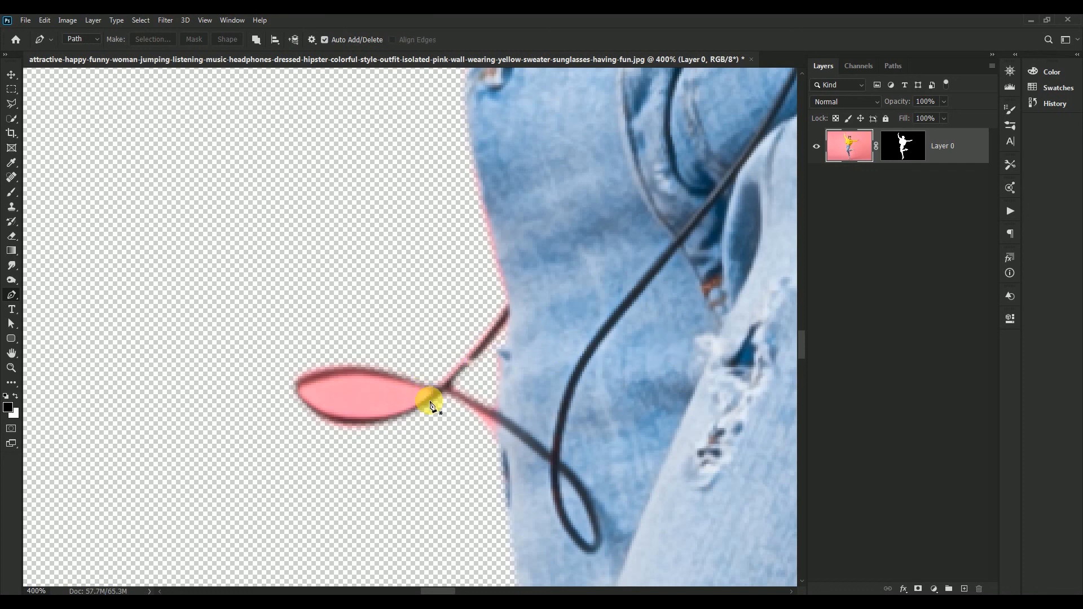
Trace a closed path around the pink area inside the earphone cable loop
left_click_drag(425, 401, 505, 408)
left_click(441, 385)
left_click(393, 390)
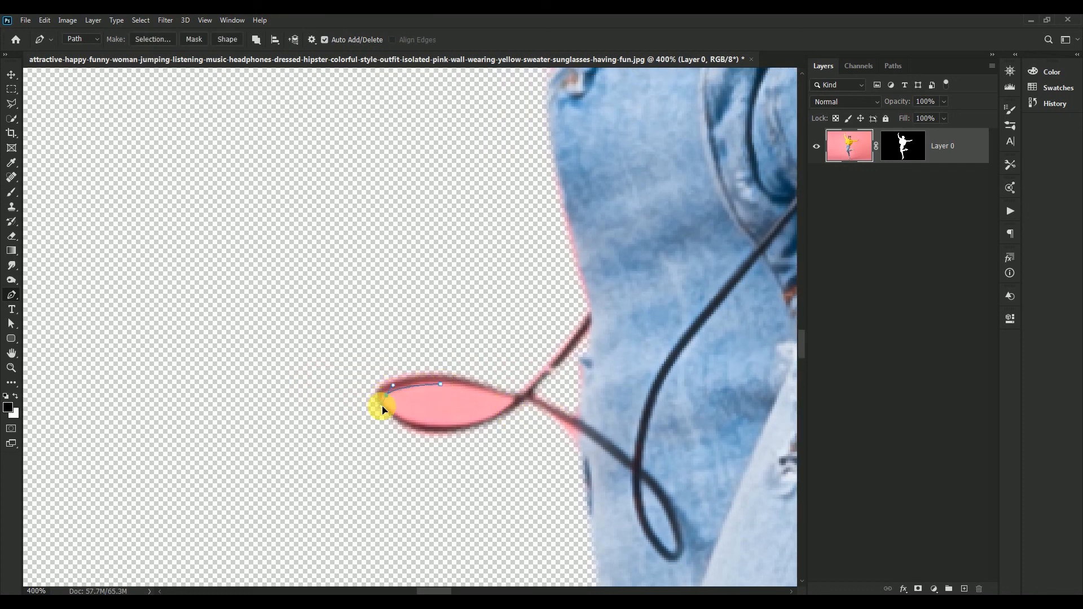
left_click_drag(431, 424, 468, 426)
left_click_drag(440, 384, 420, 387)
Turn the cable loop path into a new anti-aliased selection, delete the pink inside it and deselect
right_click(429, 400)
left_click(479, 201)
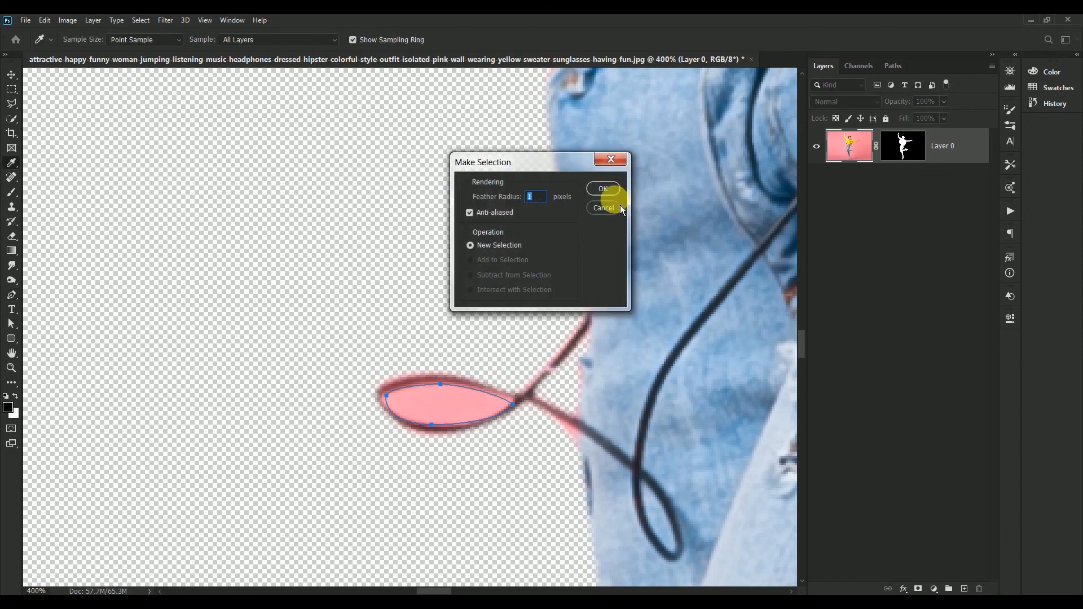
left_click(602, 189)
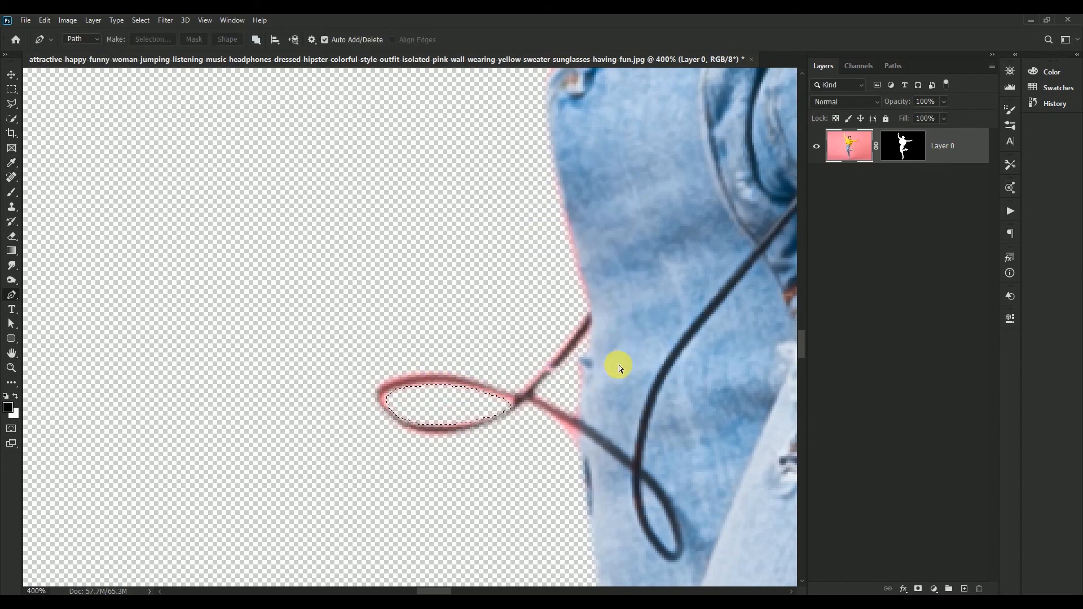
key("ctrl+d")
key("ctrl+0")
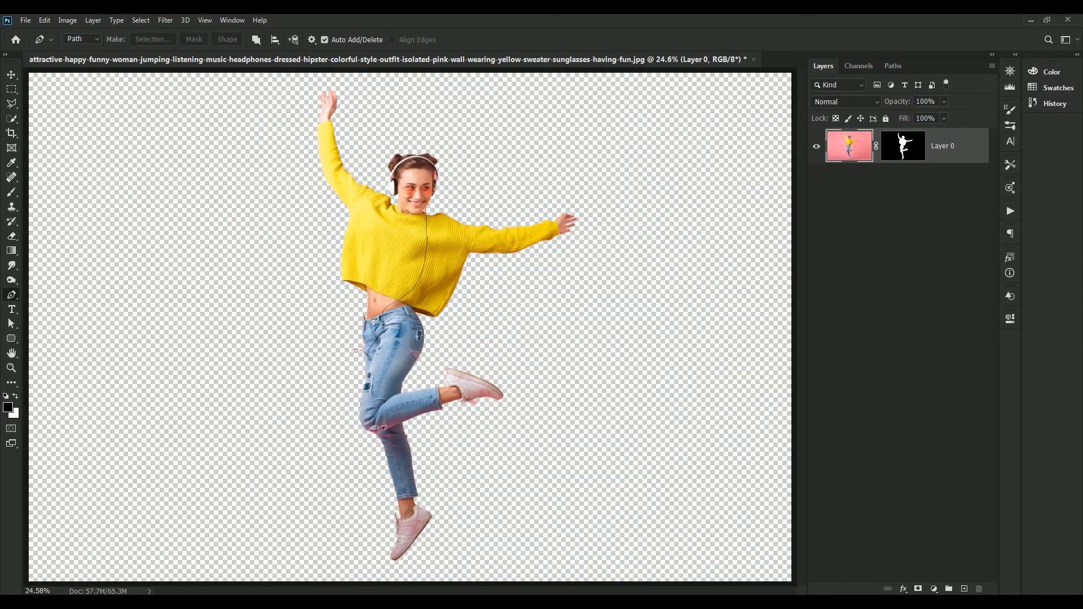
key("ctrl+minus")
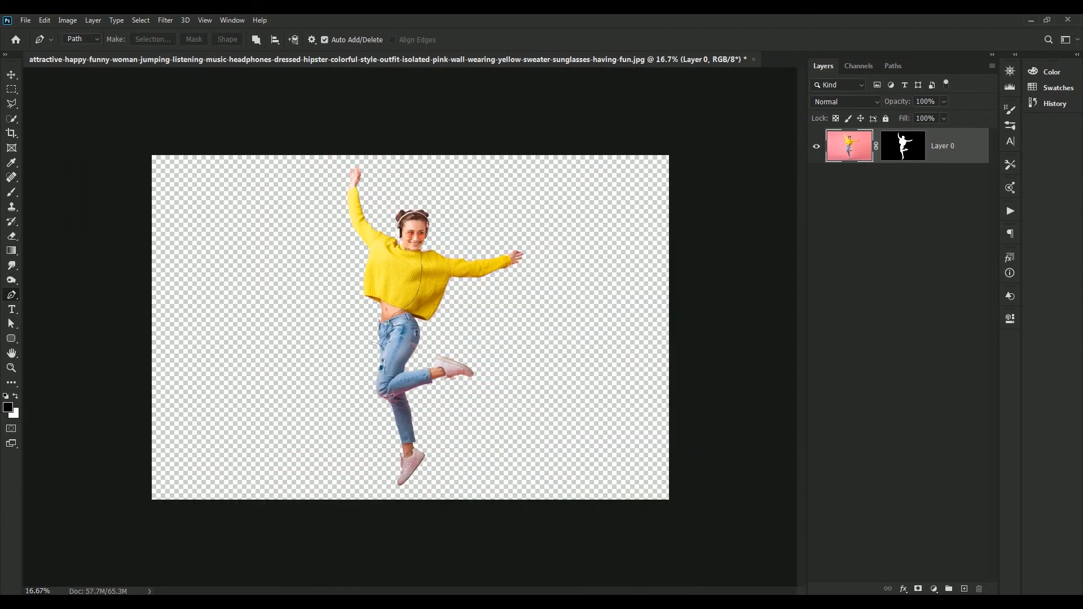
key("ctrl+0")
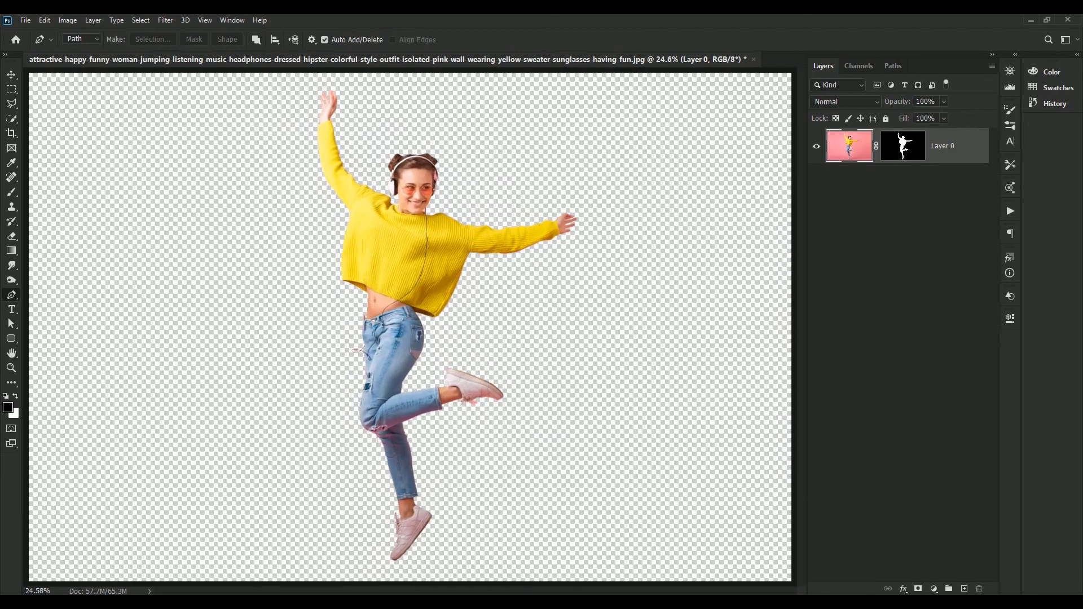